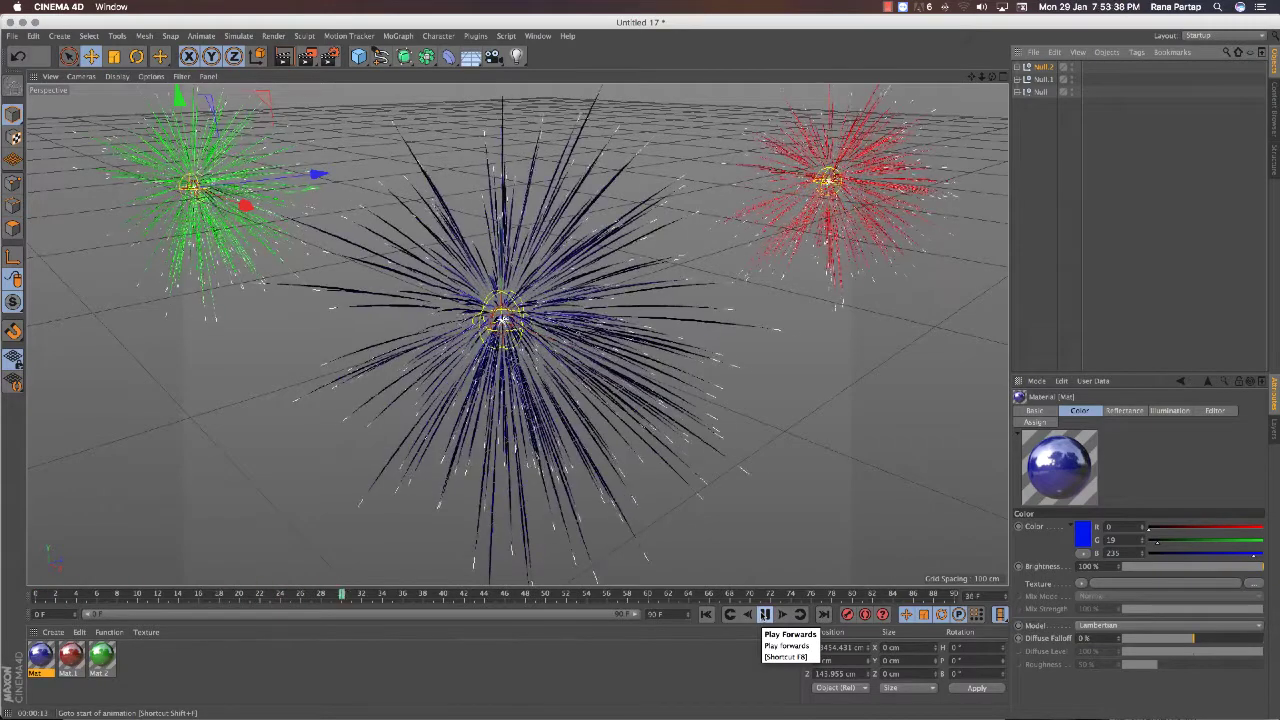
# - Stop the finished fireworks animation and render a preview of the blue, red and green bursts
pyautogui.click(764, 614)
pyautogui.hotkey('ctrl', 'r')
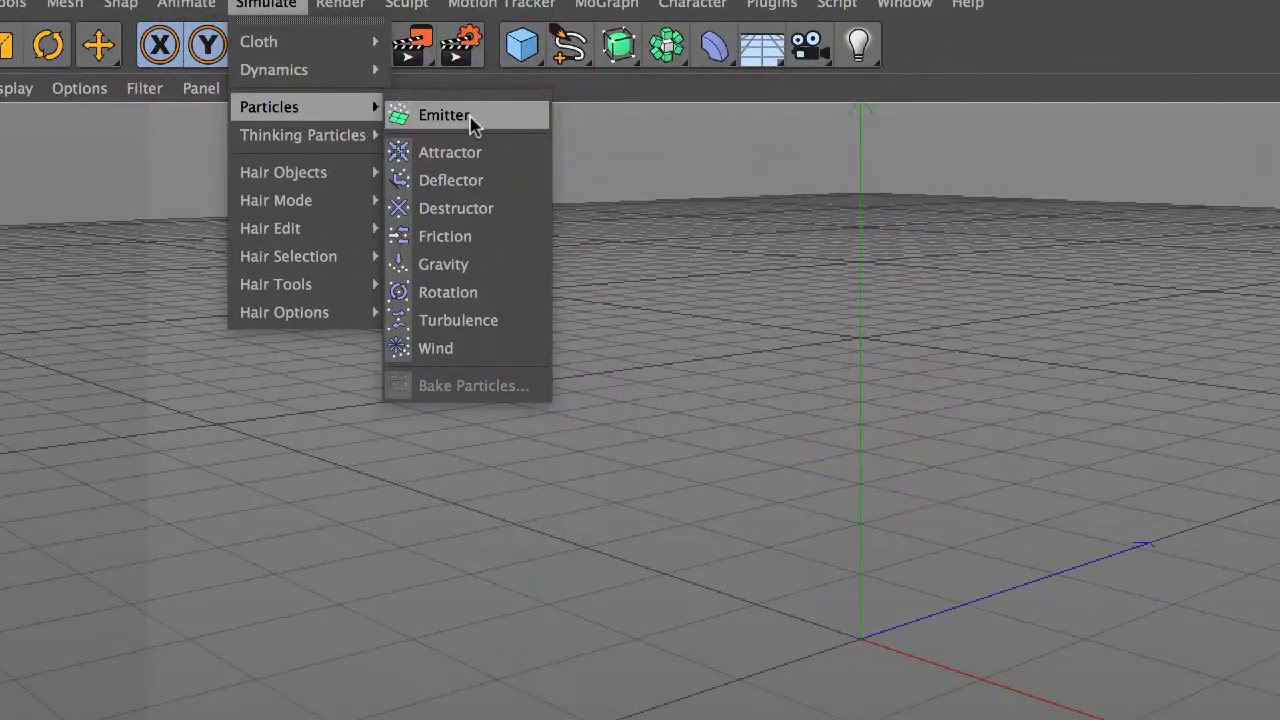
# - Add a particle emitter with a birthrate of 10000 and 600 cm speed
pyautogui.moveTo(241, 86)
pyautogui.click(336, 89)
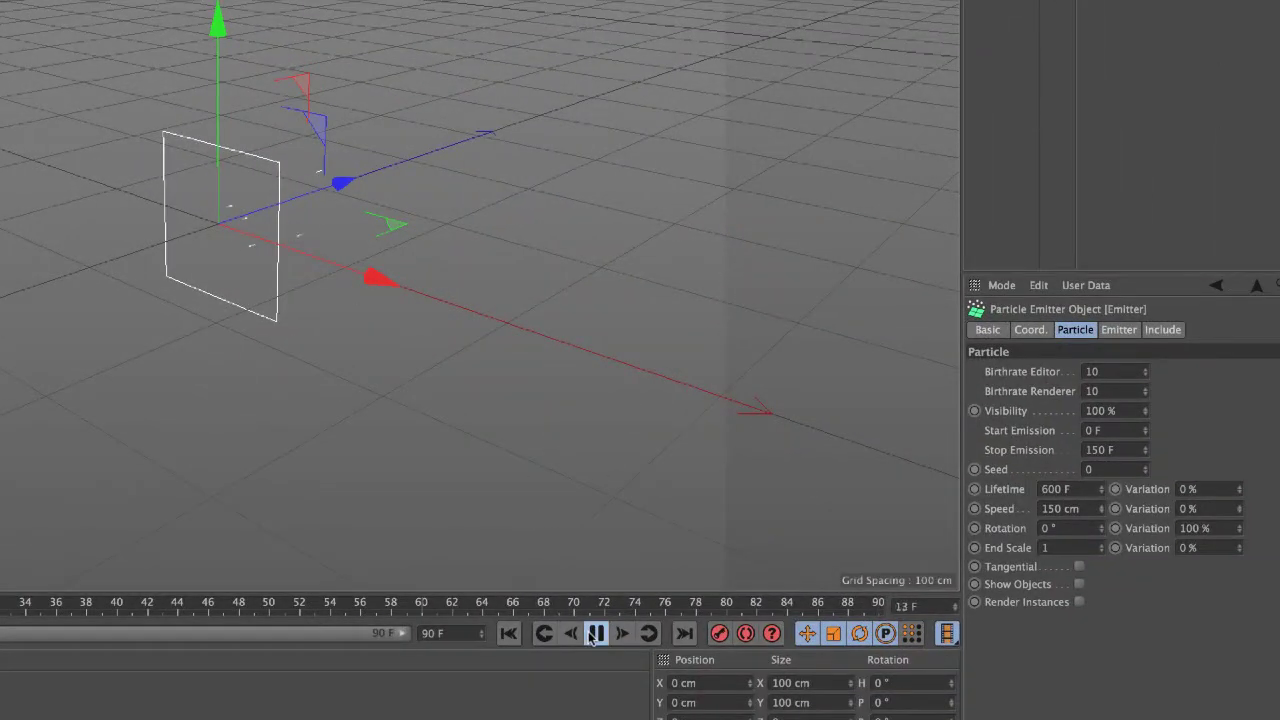
pyautogui.click(594, 637)
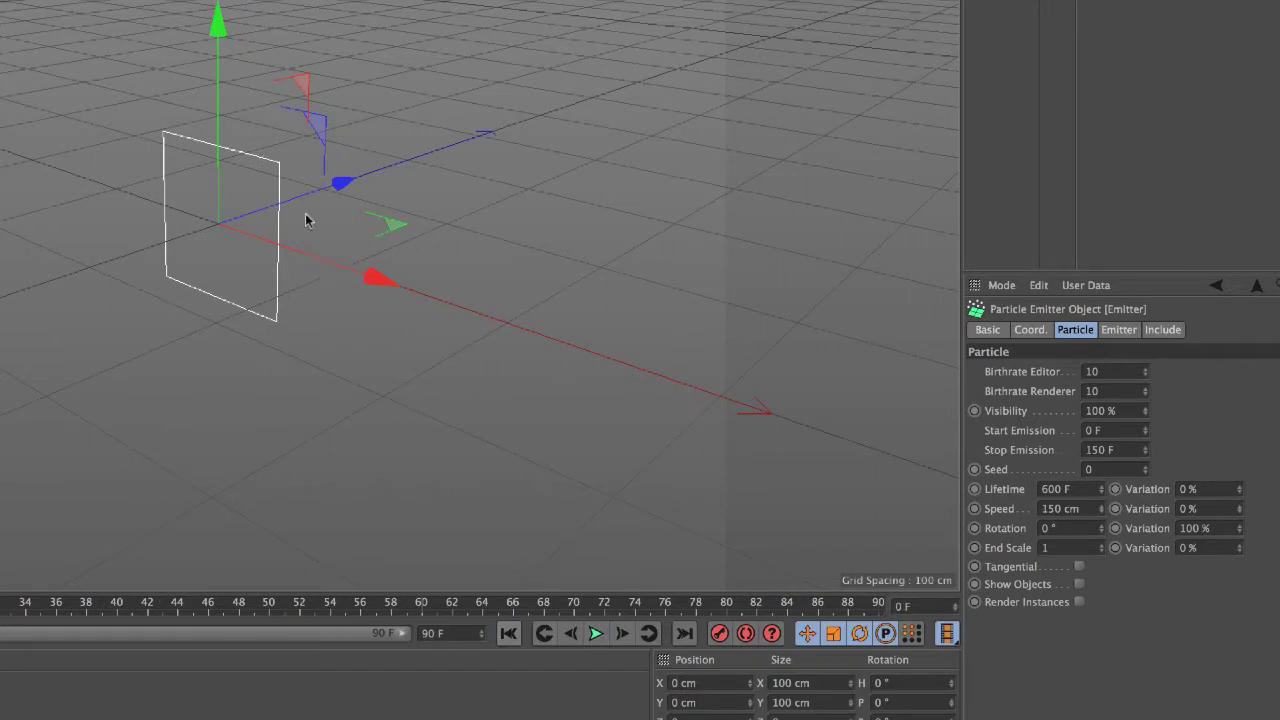
pyautogui.scroll(2, 306, 220)
pyautogui.click(1063, 489)
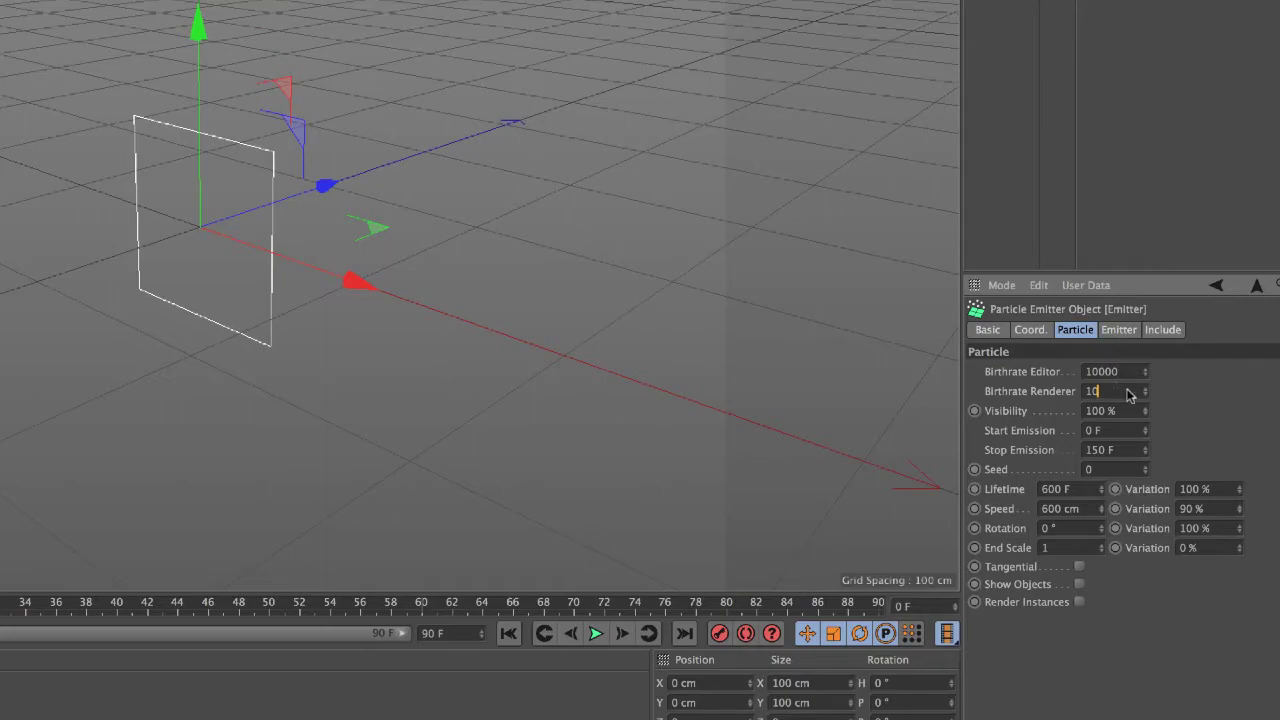
pyautogui.write('000')
pyautogui.press('Return')
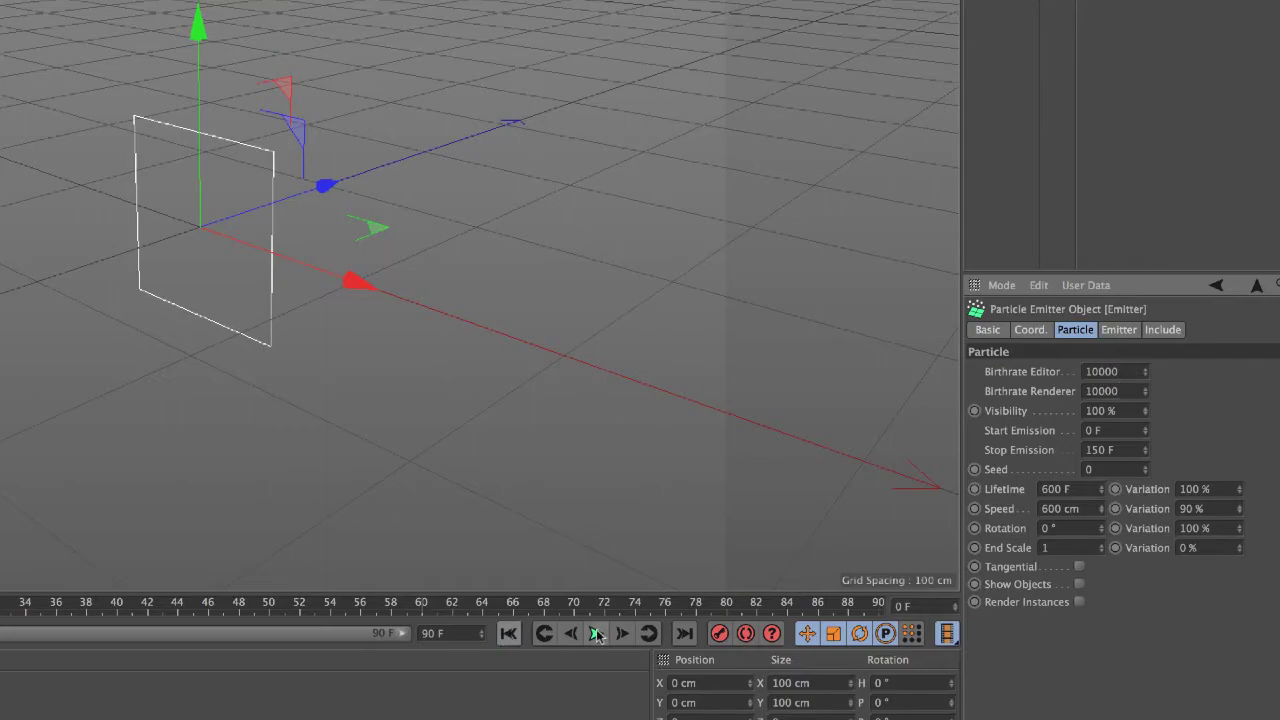
# - Limit emission to frames 4 F through 5 F and replay the short burst
pyautogui.click(596, 634)
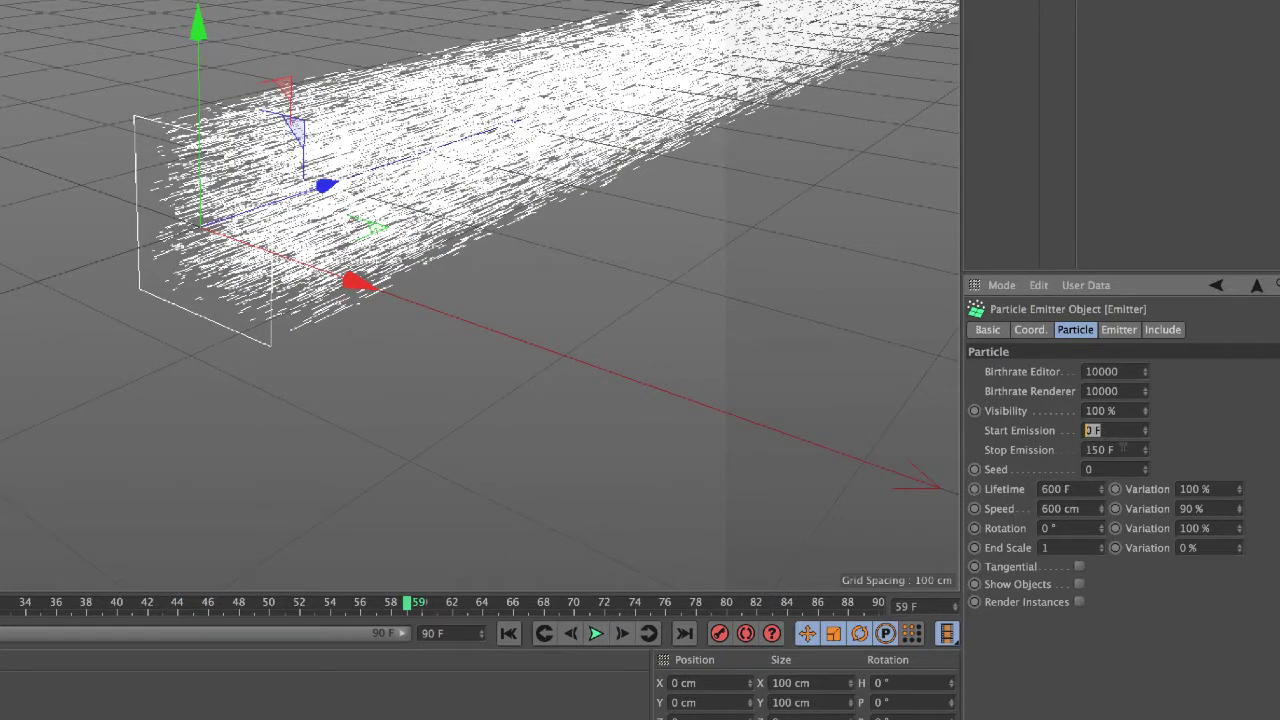
pyautogui.write('4')
pyautogui.press('Tab')
pyautogui.write('5')
pyautogui.press('Return')
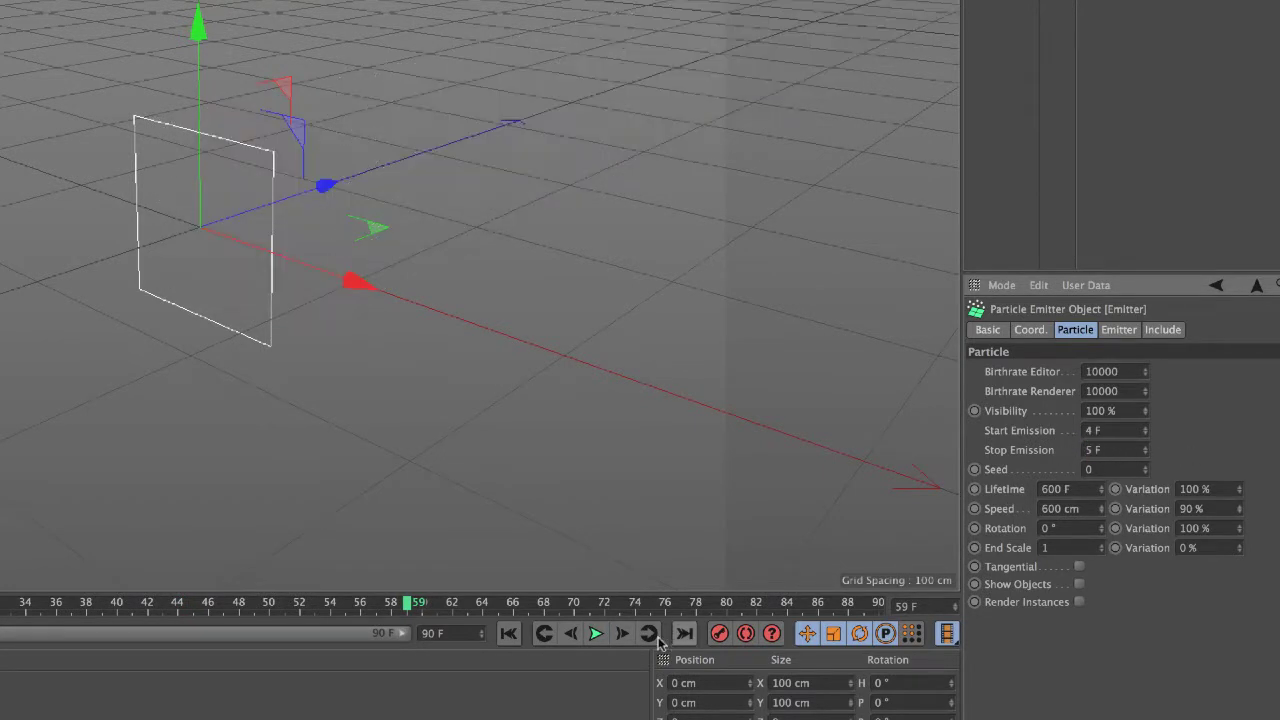
pyautogui.click(510, 634)
pyautogui.click(596, 634)
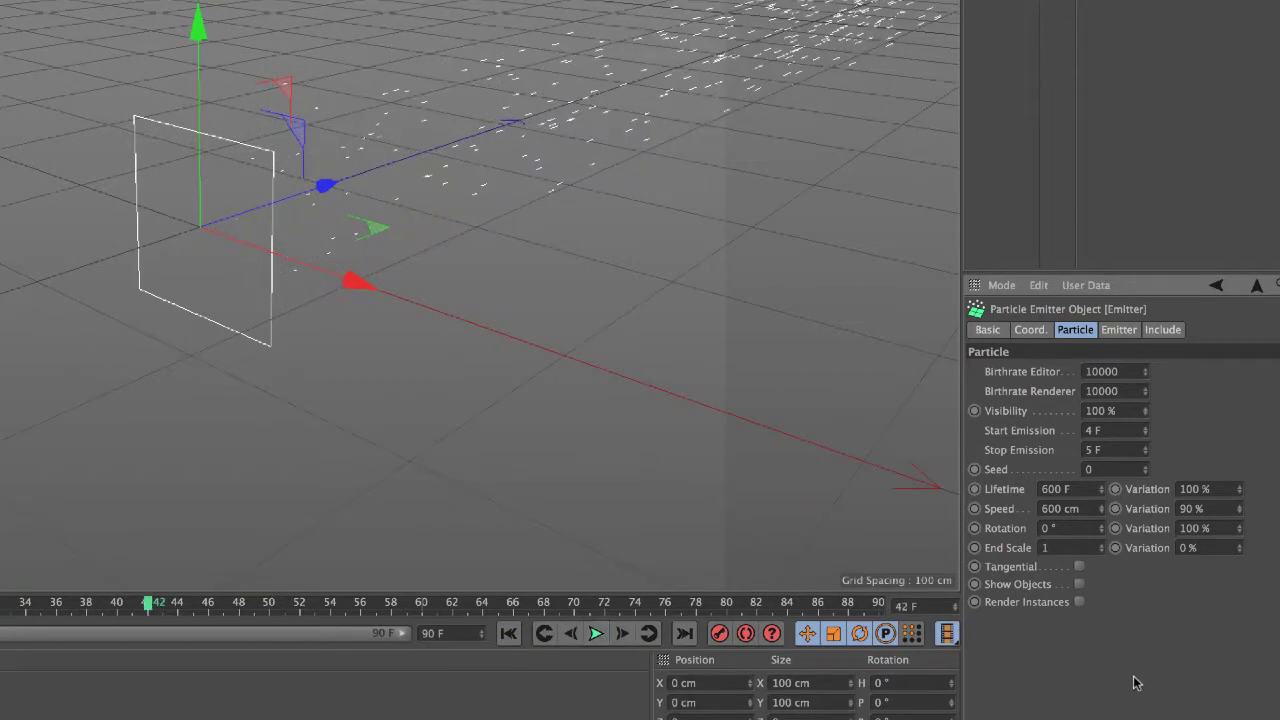
# - Set emitter X and Y size to 0 cm, angles 300° horizontal and 150° vertical, then preview
pyautogui.click(1119, 331)
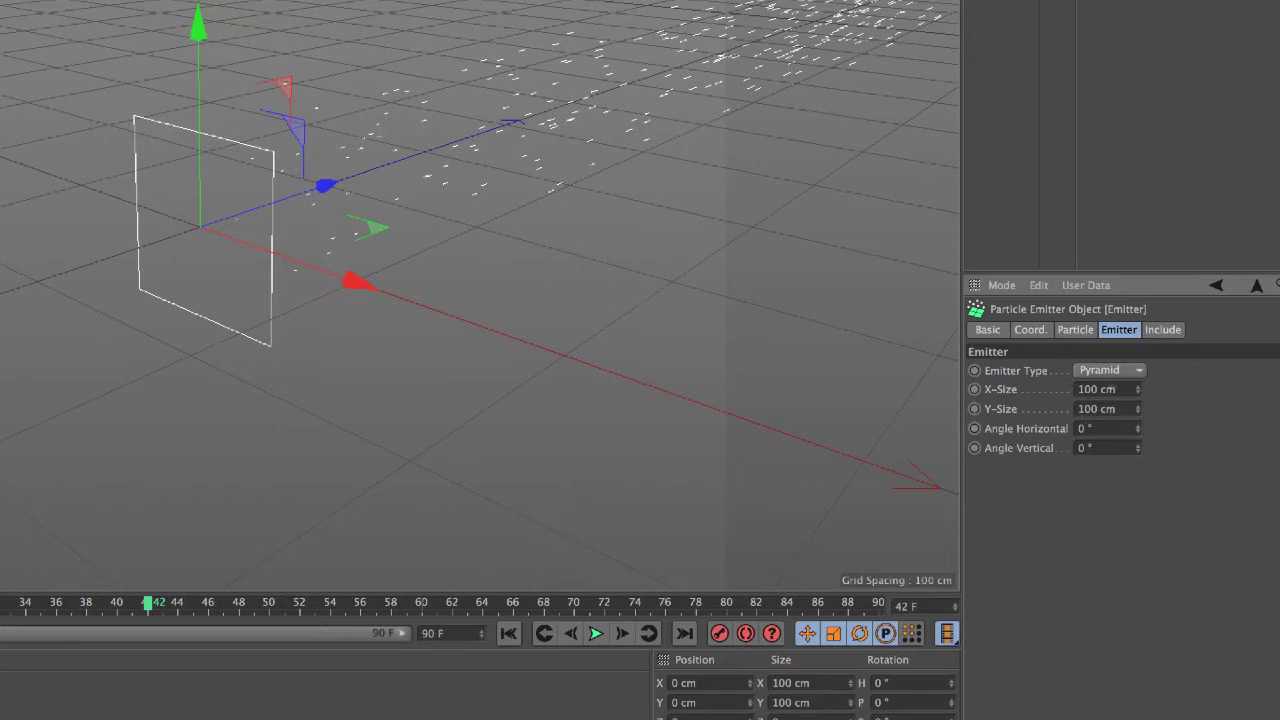
pyautogui.write('0')
pyautogui.click(1120, 407)
pyautogui.write('0')
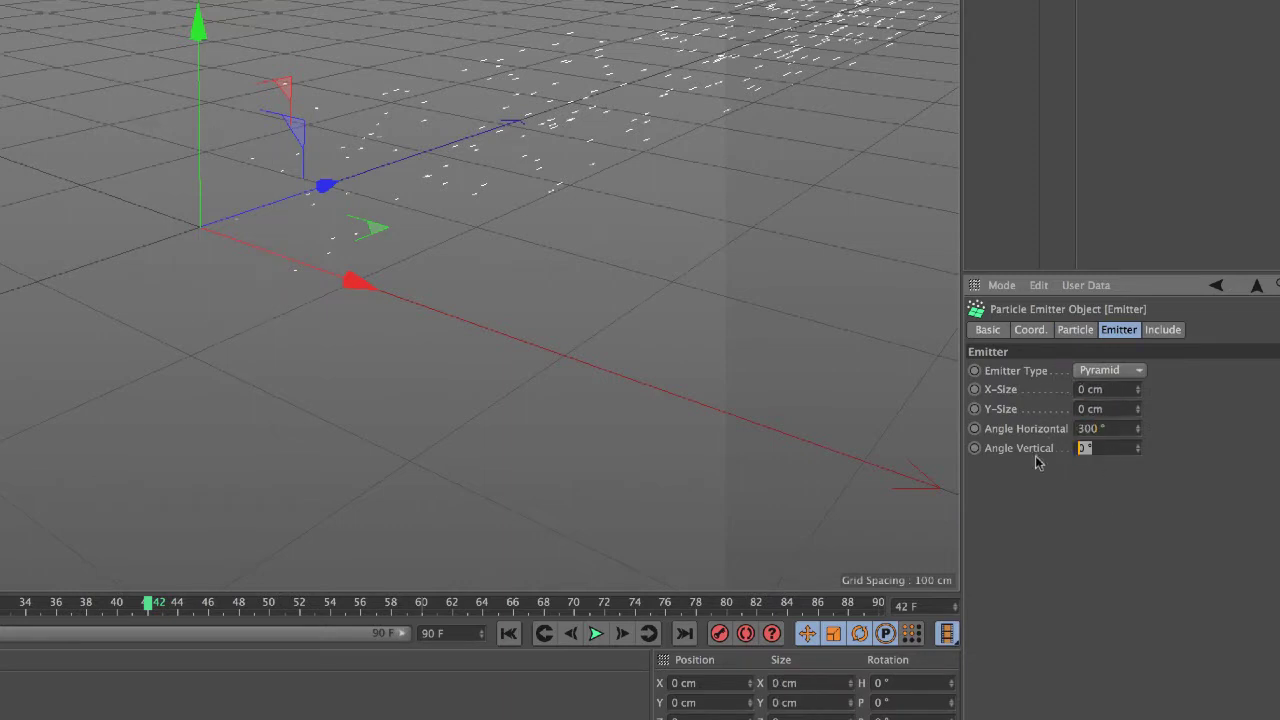
pyautogui.write('50')
pyautogui.press('Return')
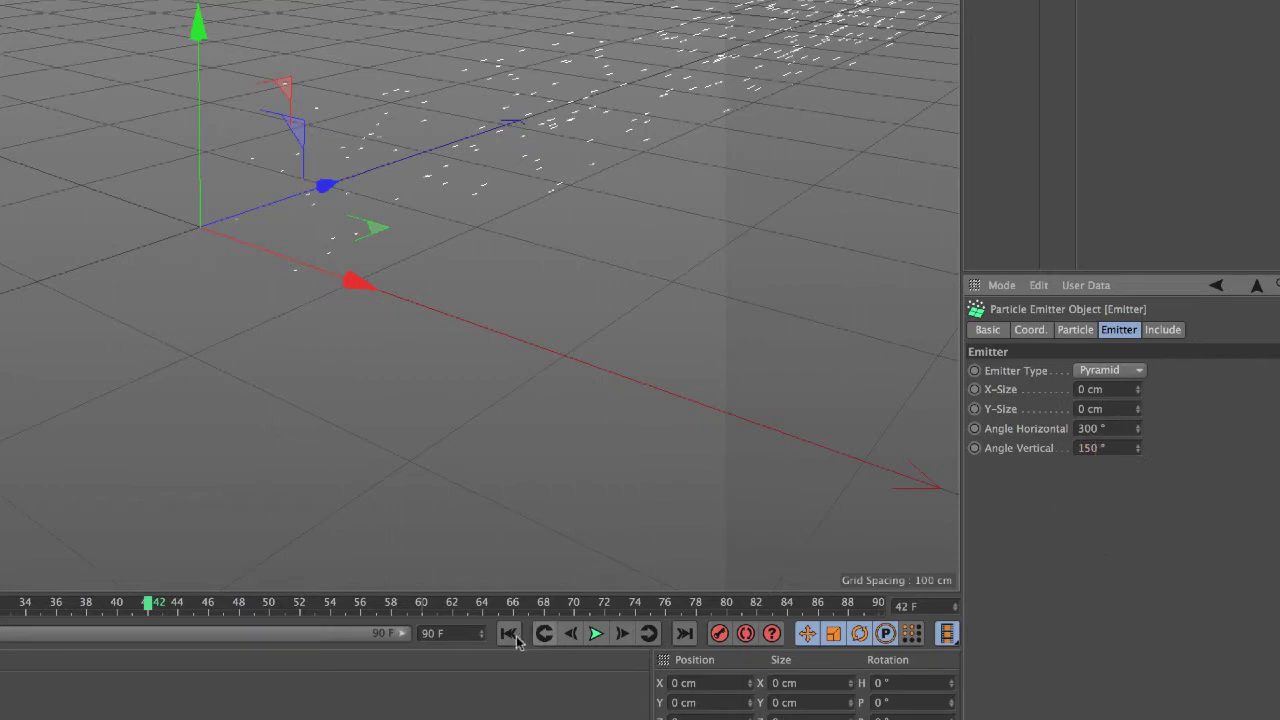
pyautogui.click(595, 633)
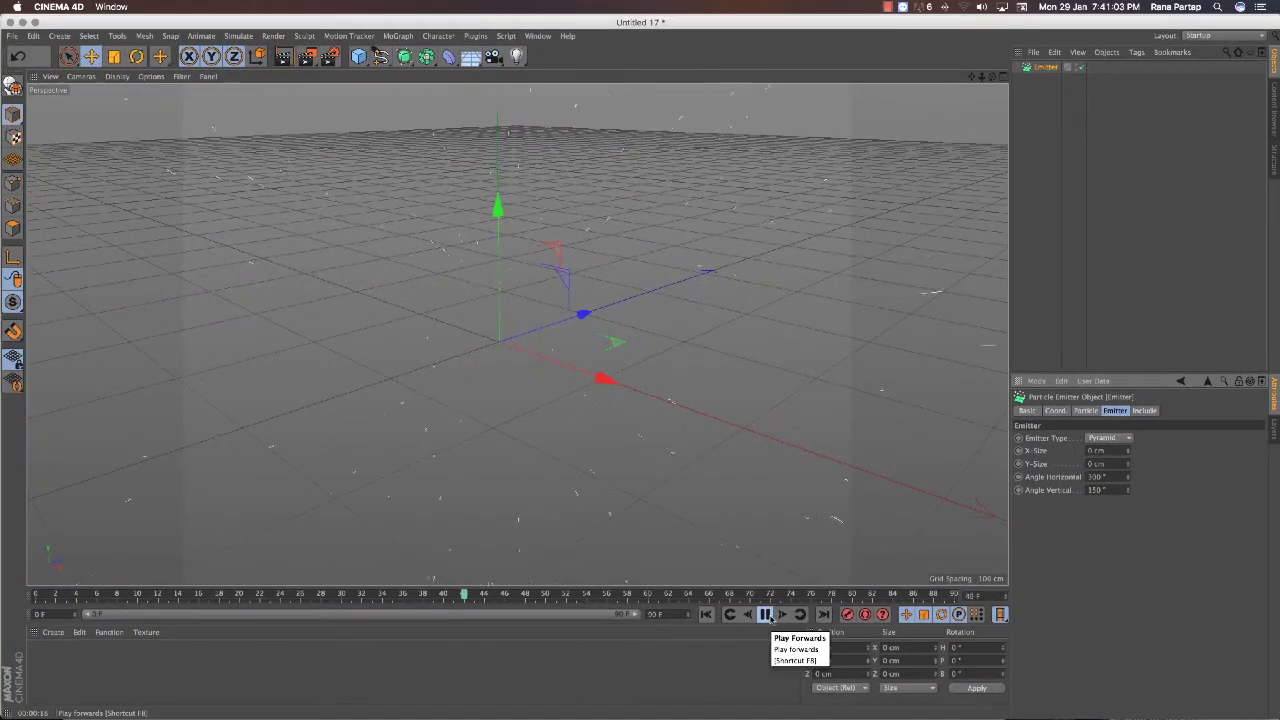
pyautogui.click(766, 615)
pyautogui.click(762, 615)
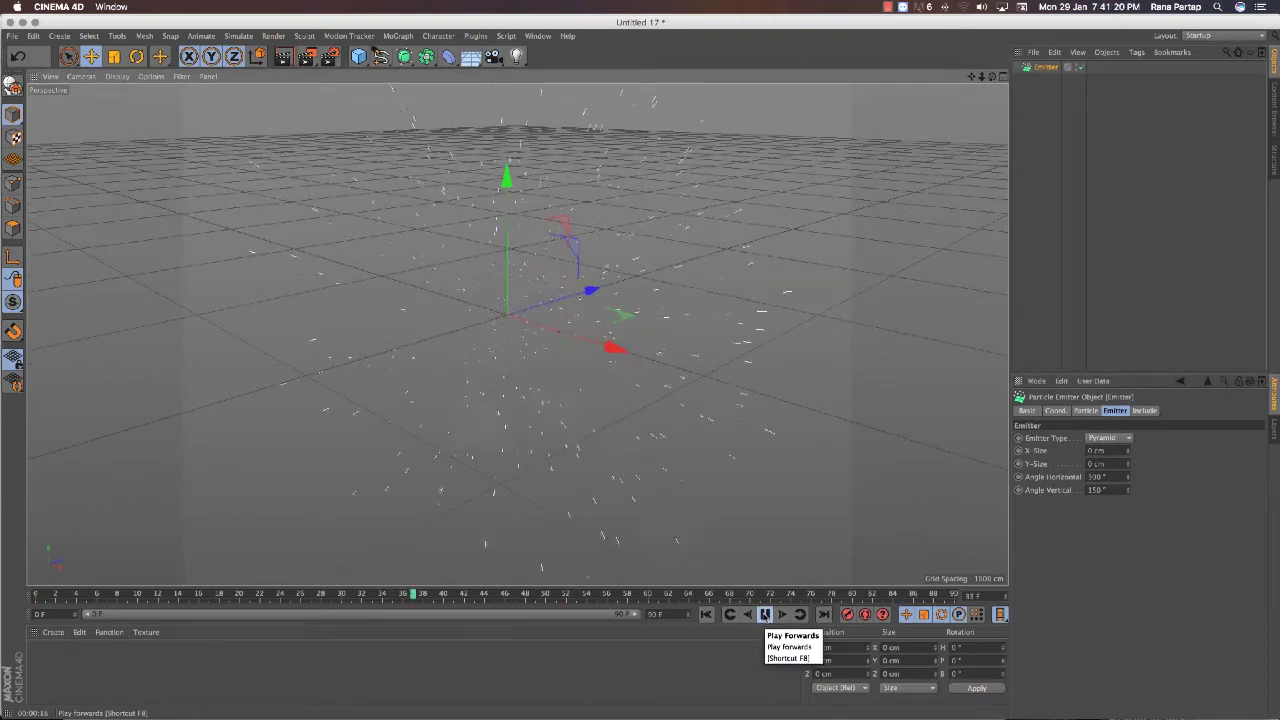
pyautogui.click(765, 614)
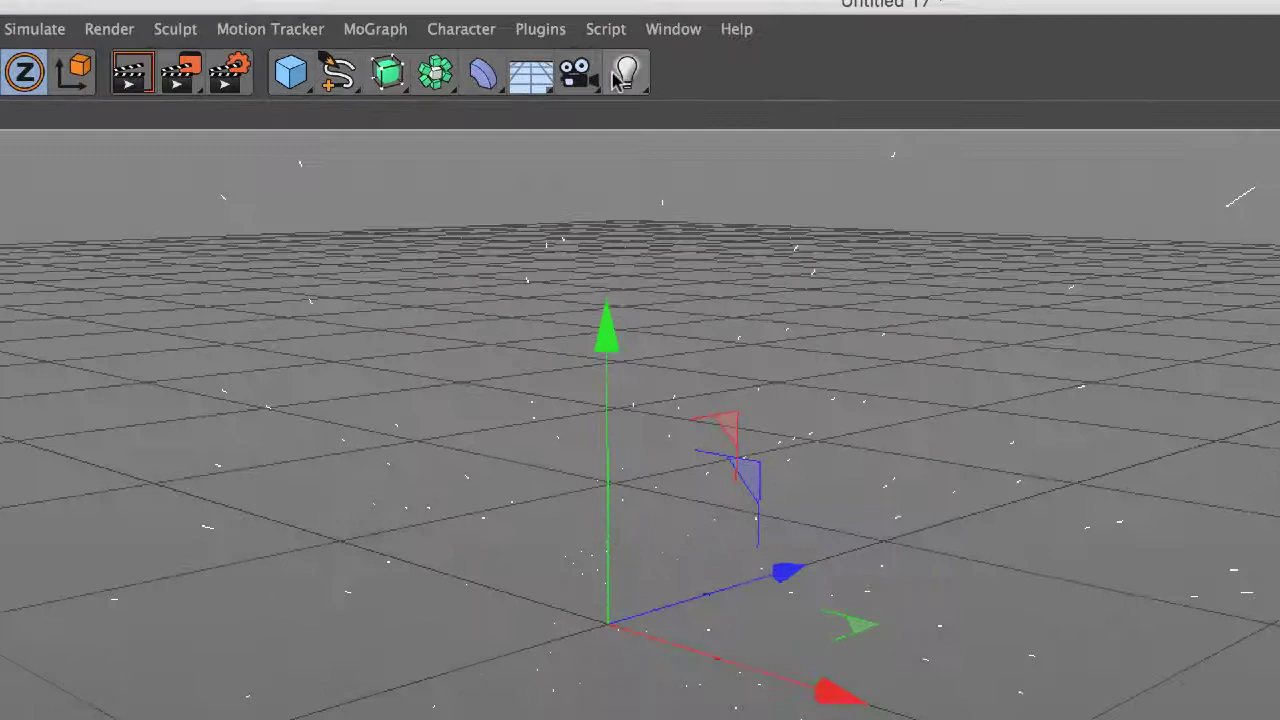
# - Add a light under the Emitter with an Artifact lens glow at 5 % scale
pyautogui.click(531, 58)
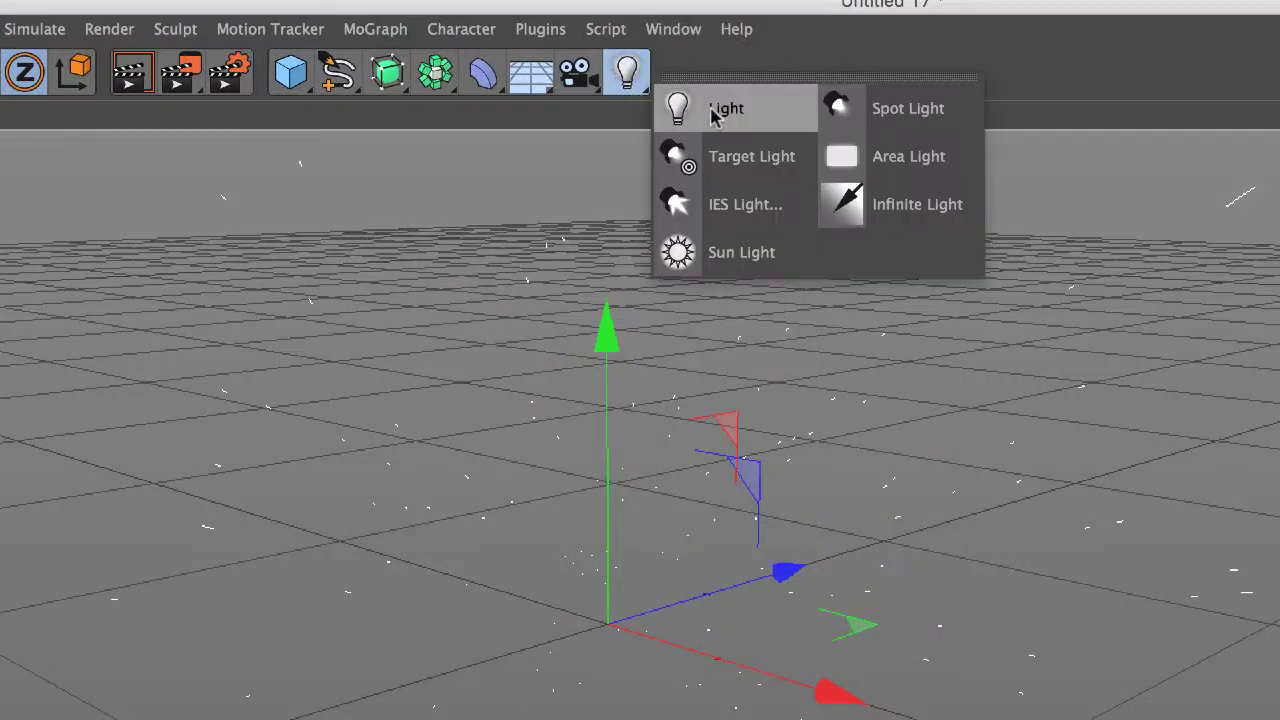
pyautogui.click(581, 80)
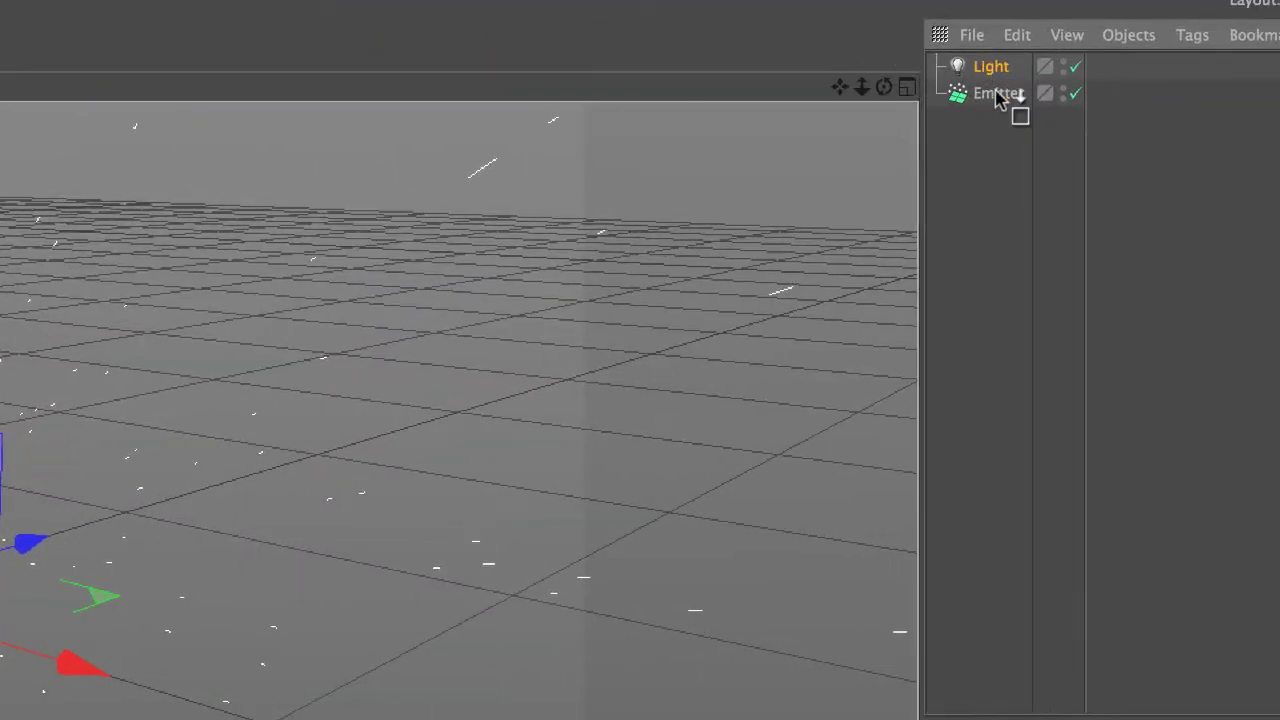
pyautogui.moveTo(996, 96); pyautogui.dragTo(995, 95)
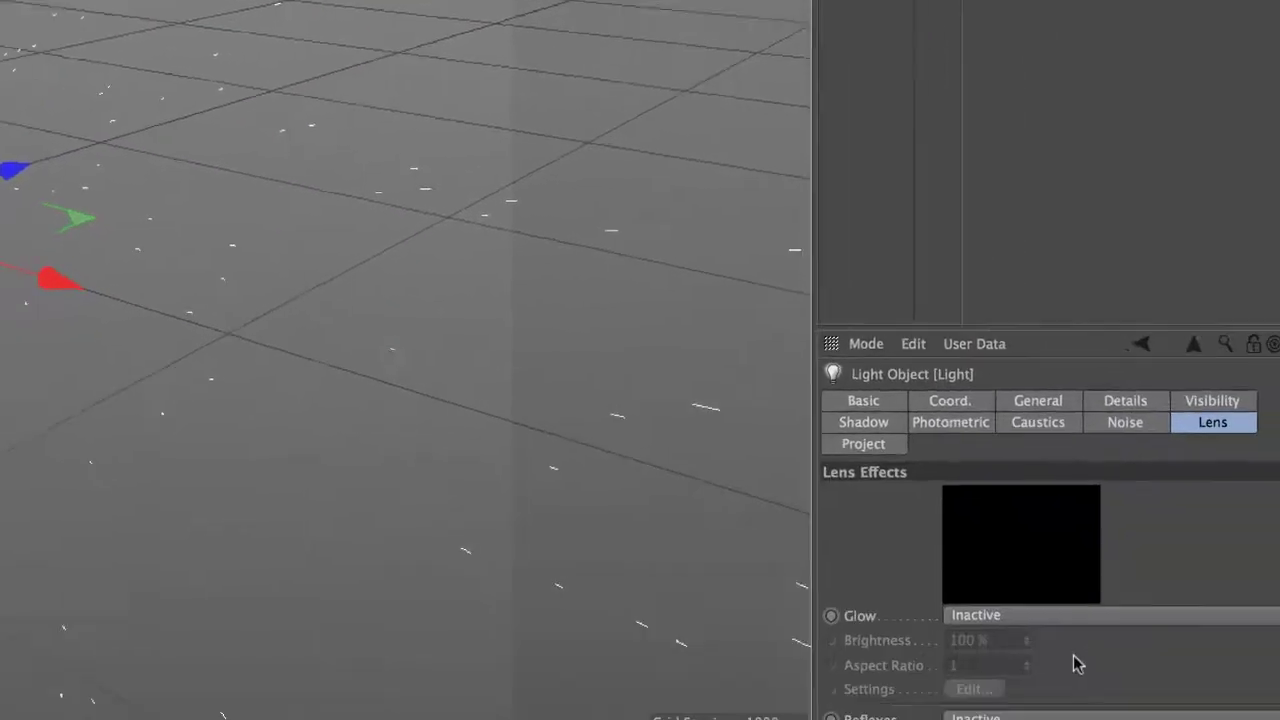
pyautogui.click(1026, 619)
pyautogui.click(1017, 240)
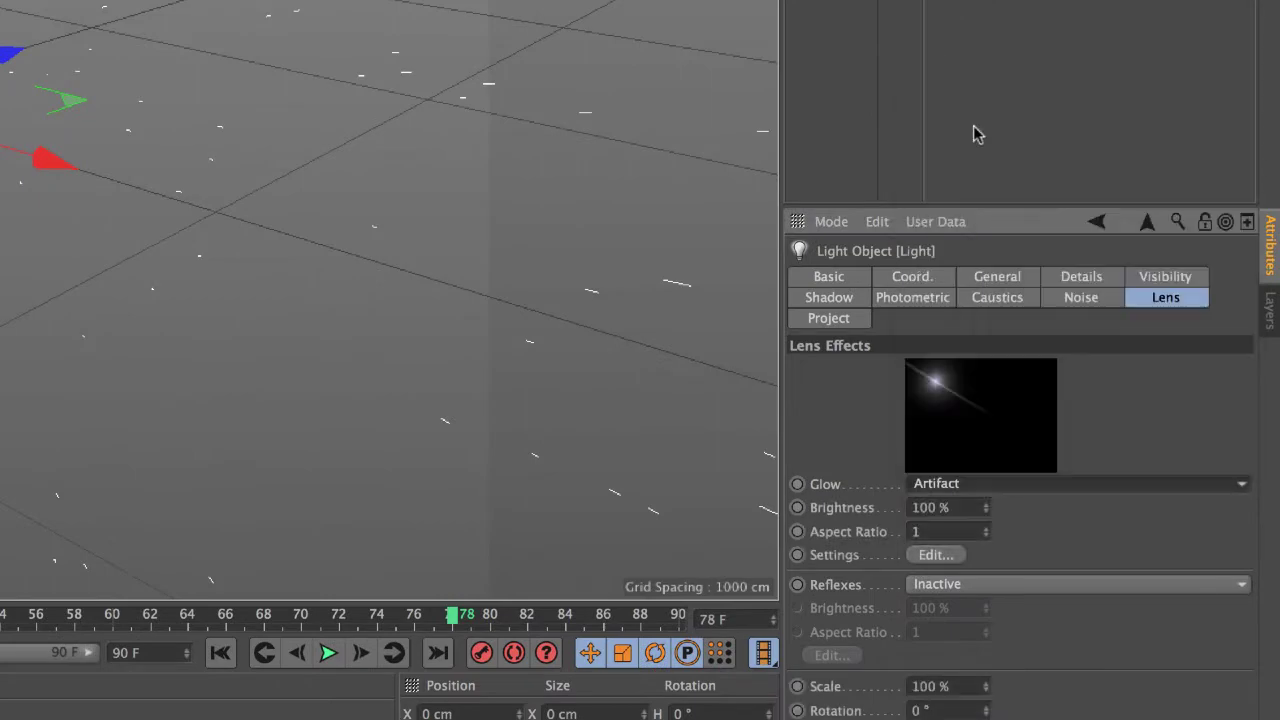
pyautogui.click(913, 558)
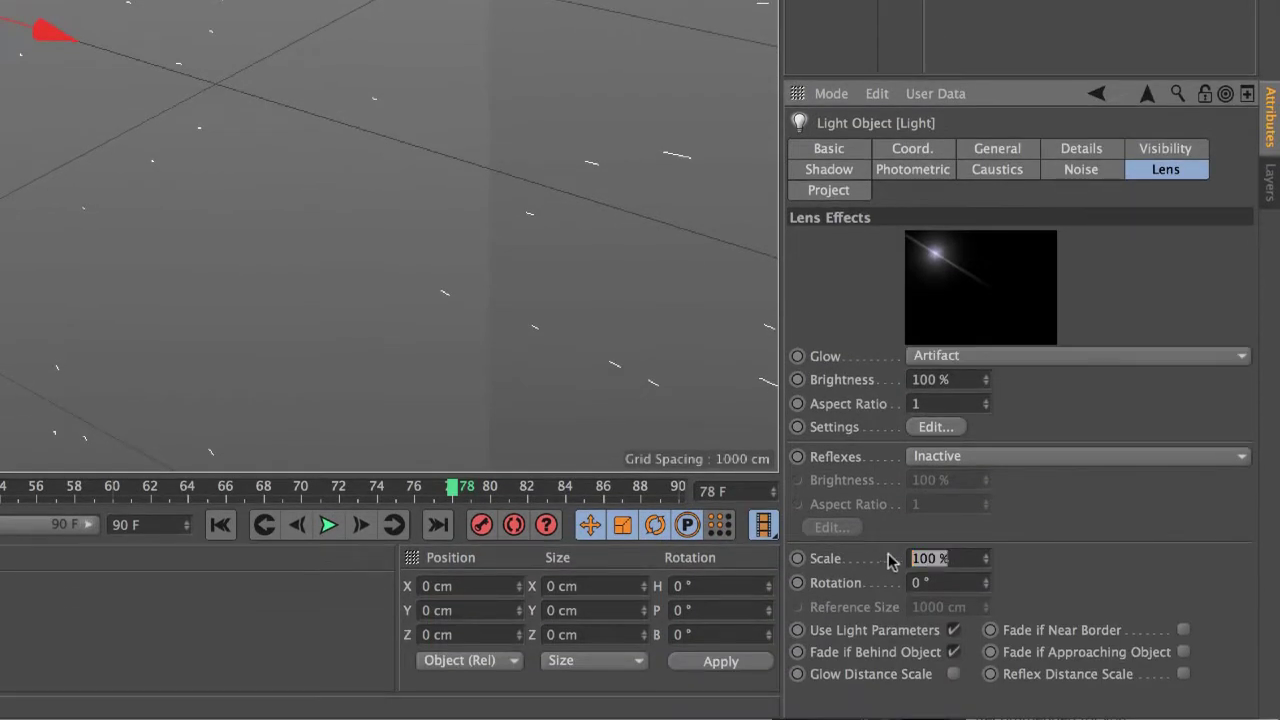
pyautogui.write('5')
pyautogui.press('Return')
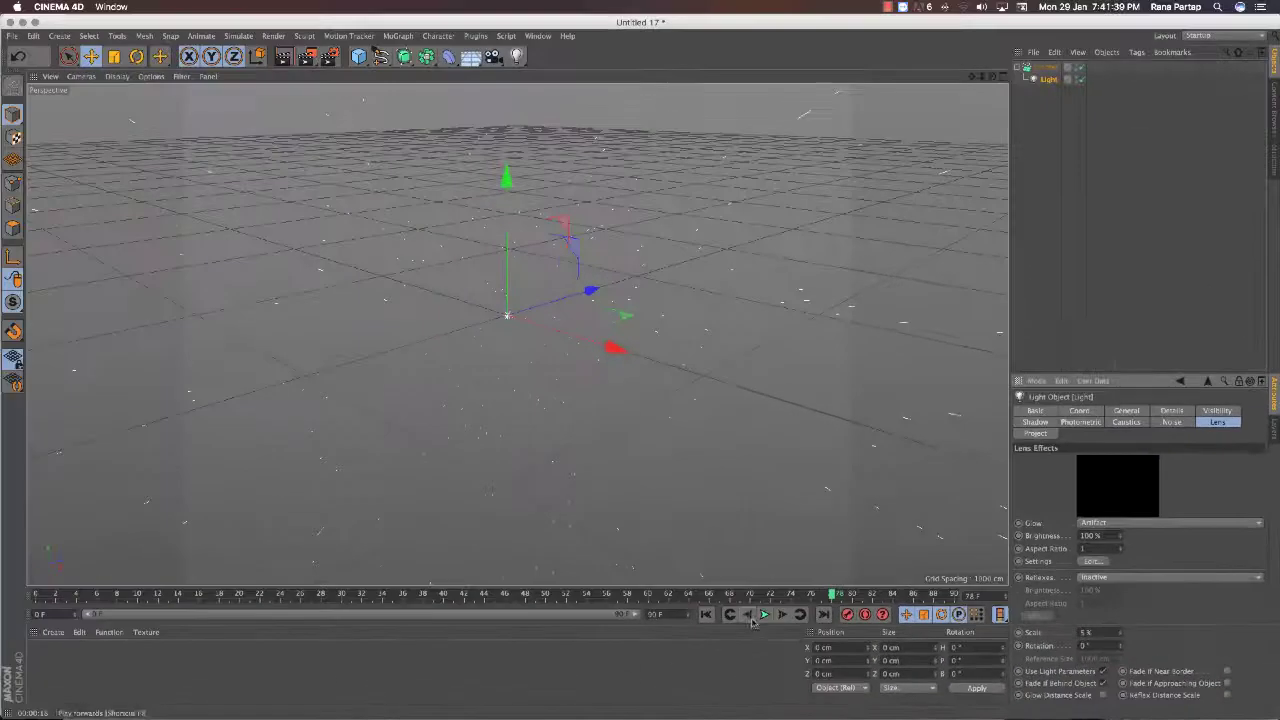
# - Play and render the view to check the glowing particle flares
pyautogui.click(766, 615)
pyautogui.click(767, 615)
pyautogui.click(285, 57)
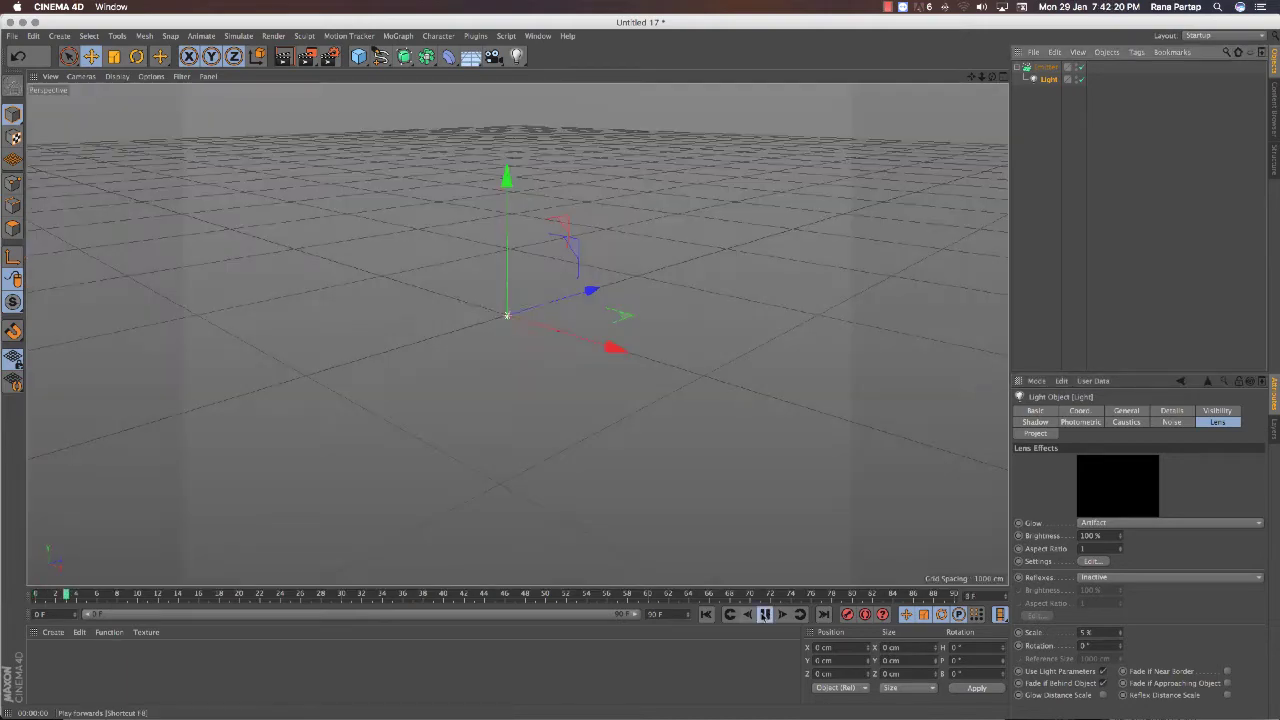
pyautogui.click(763, 615)
pyautogui.click(1047, 67)
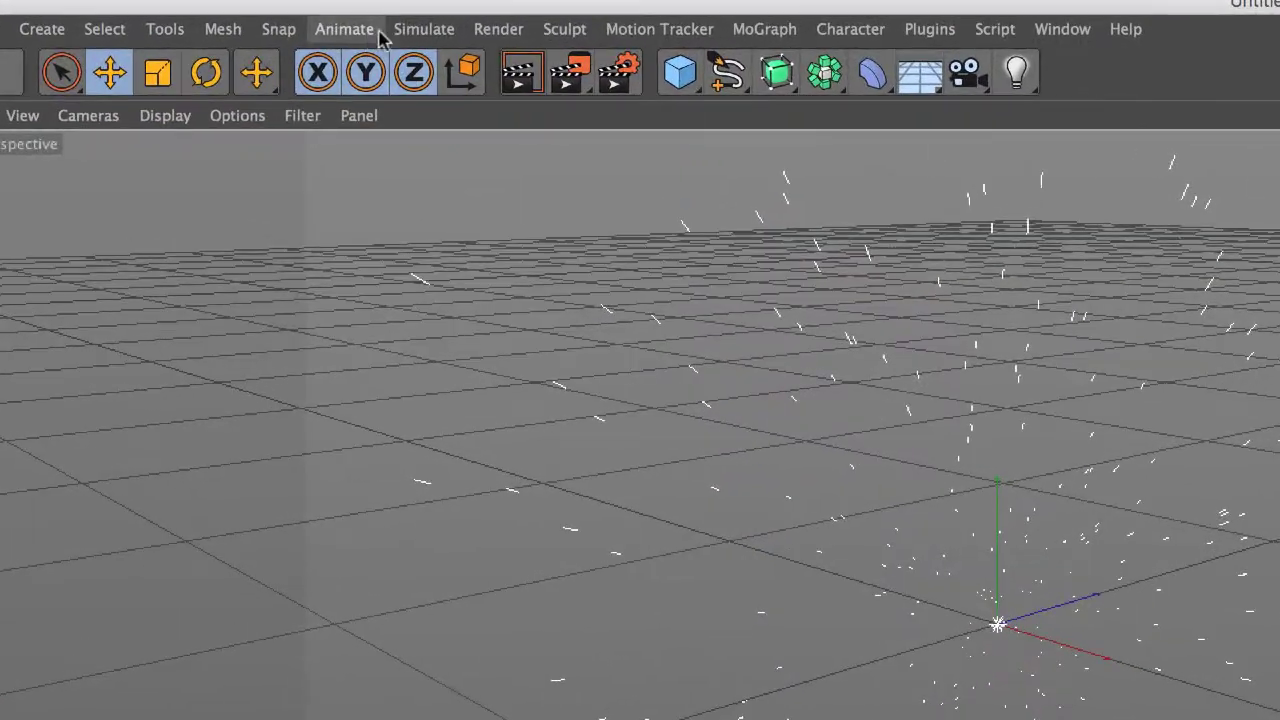
# - Add a Friction modifier with a Sphere falloff and replay the burst from the first frame
pyautogui.click(413, 29)
pyautogui.moveTo(427, 134)
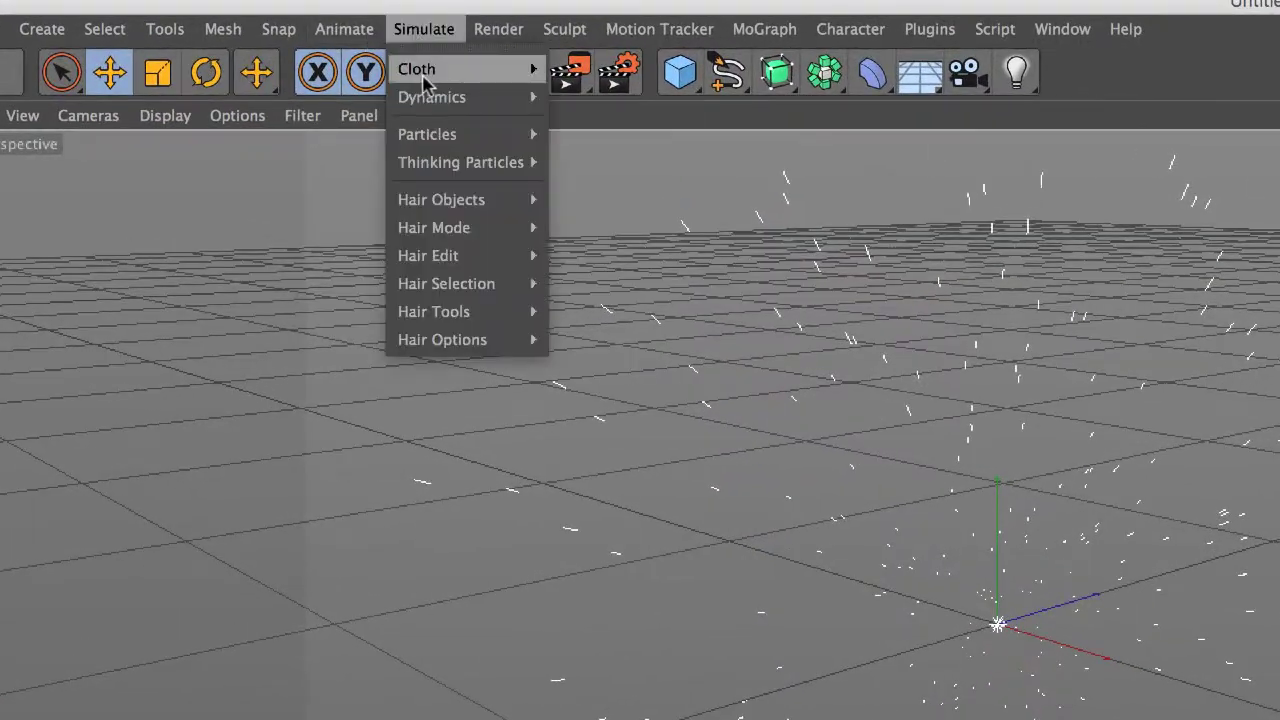
pyautogui.click(612, 264)
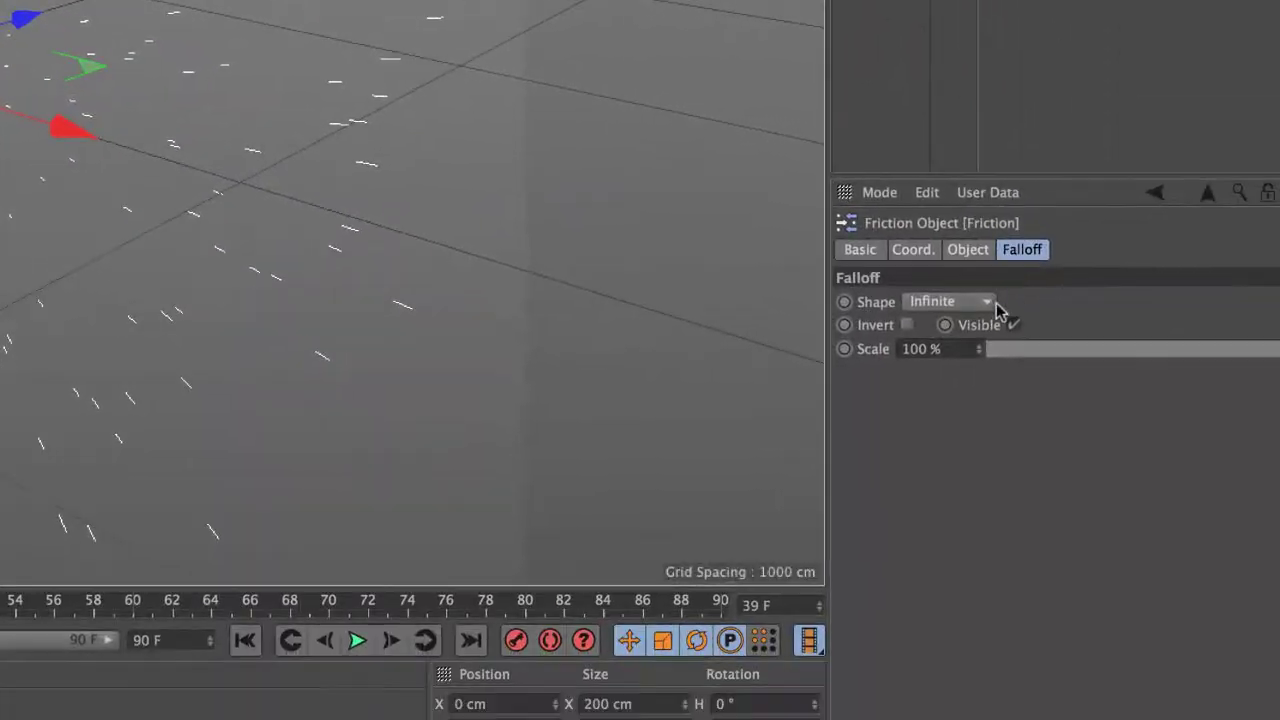
pyautogui.click(975, 302)
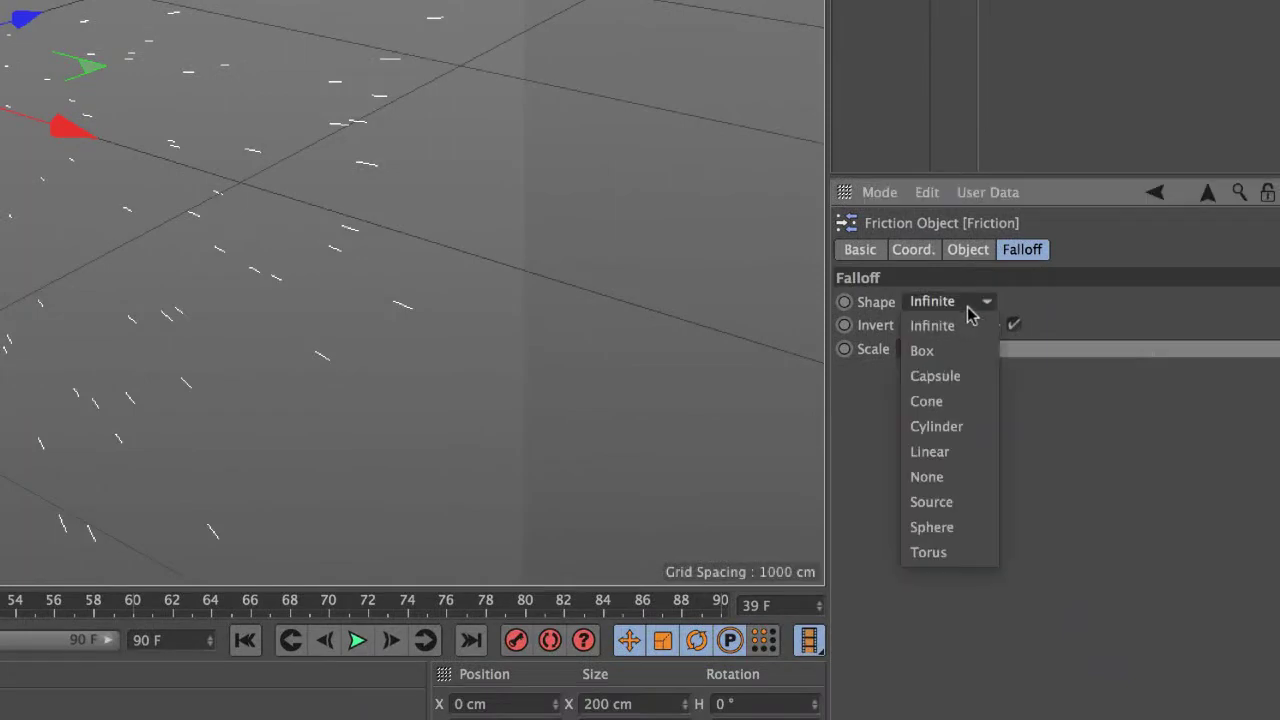
pyautogui.click(948, 526)
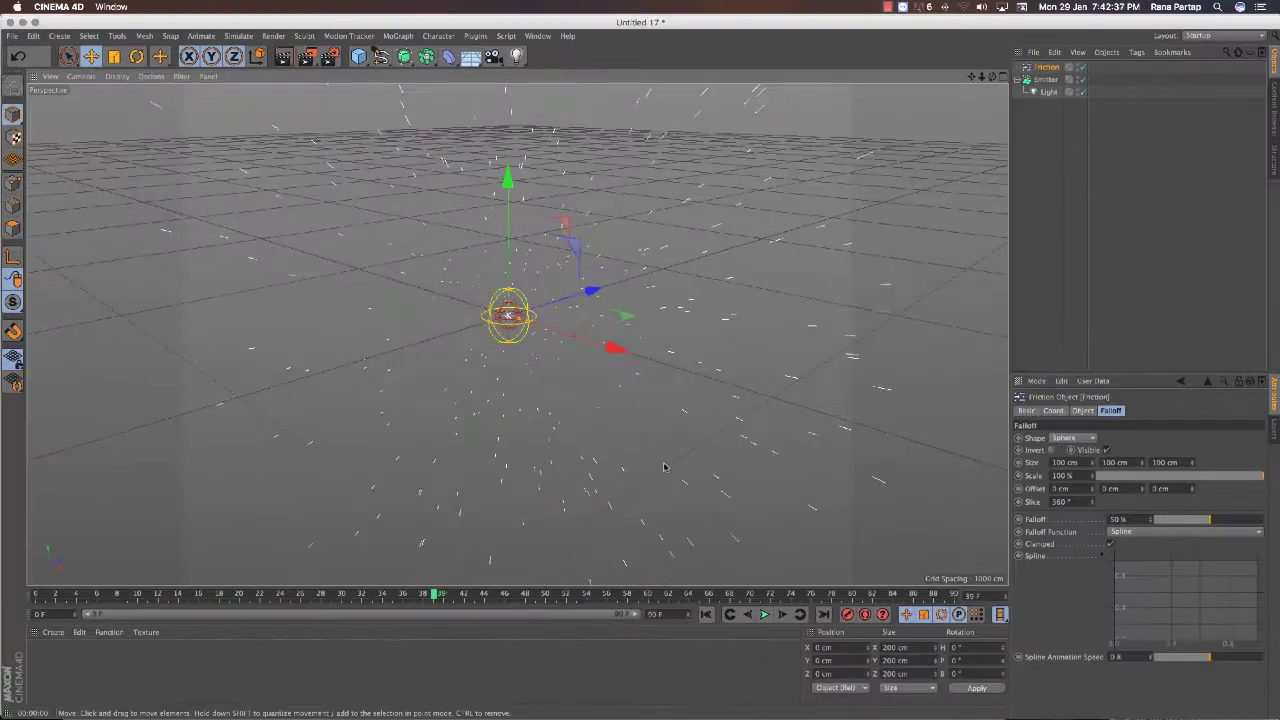
pyautogui.click(706, 614)
pyautogui.click(764, 615)
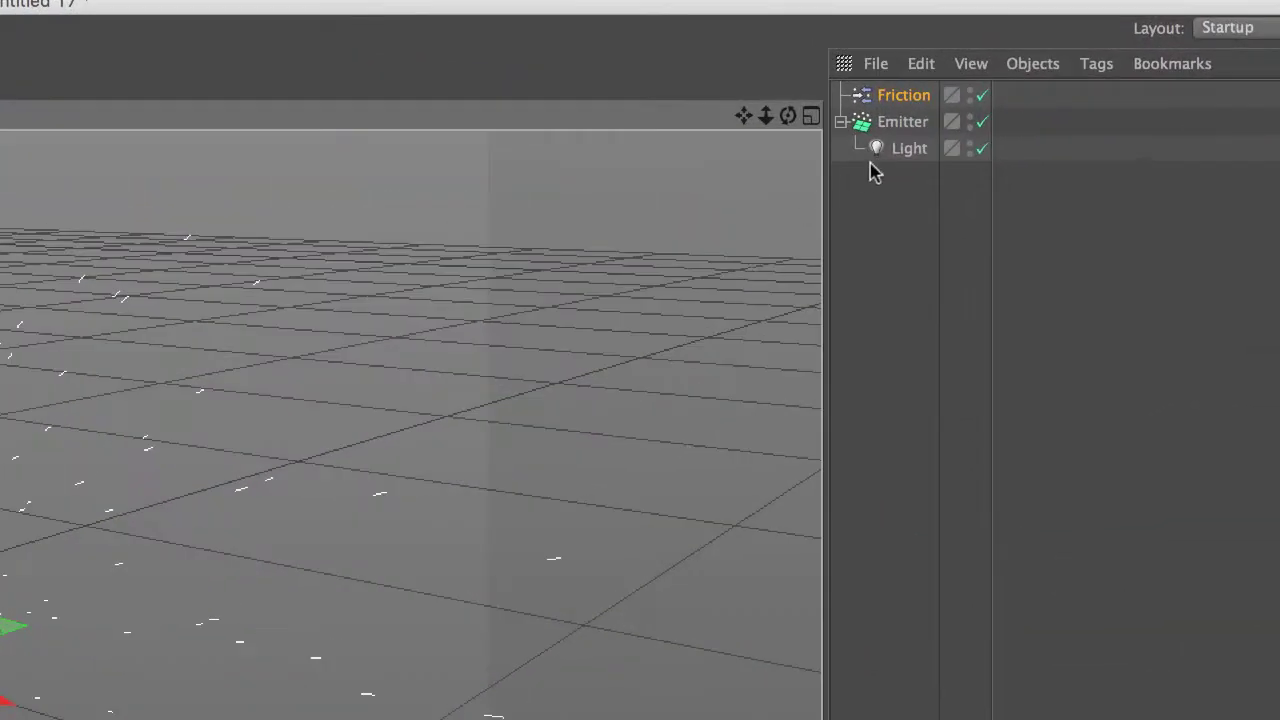
pyautogui.click(895, 124)
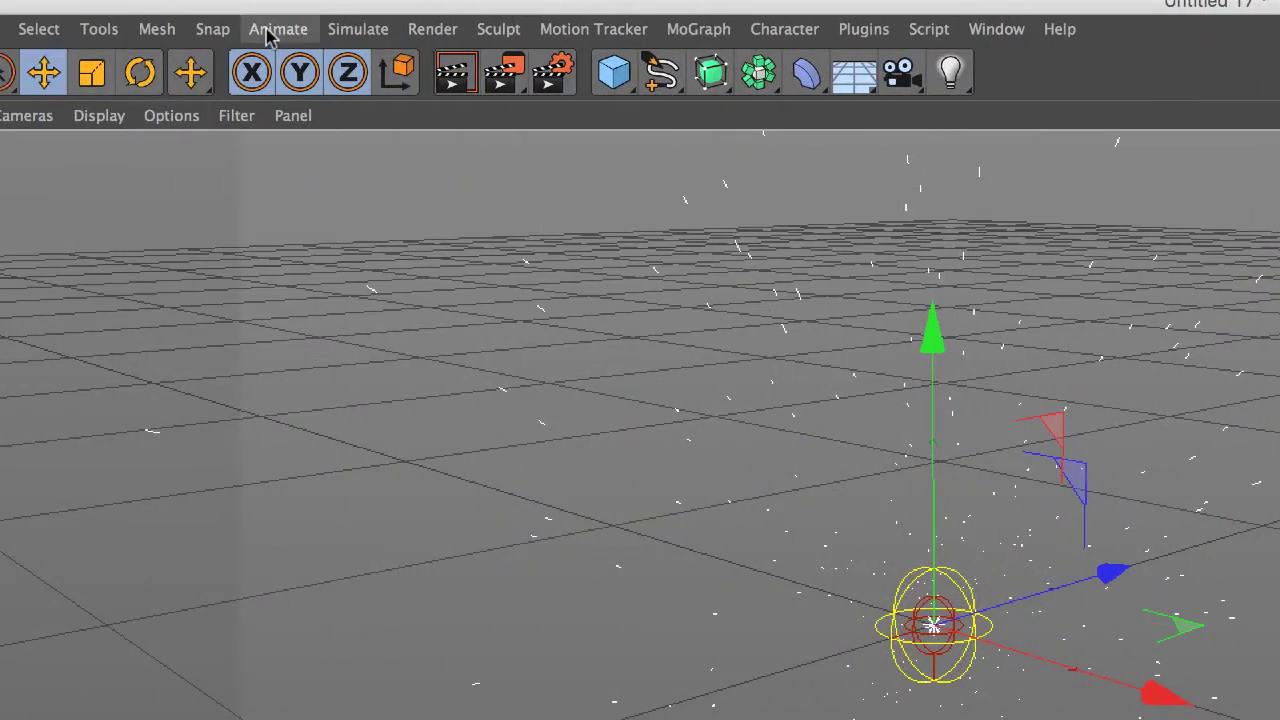
# - Add a Gravity force with 250 cm acceleration, then replay and render the falling particles
pyautogui.click(355, 30)
pyautogui.moveTo(361, 134)
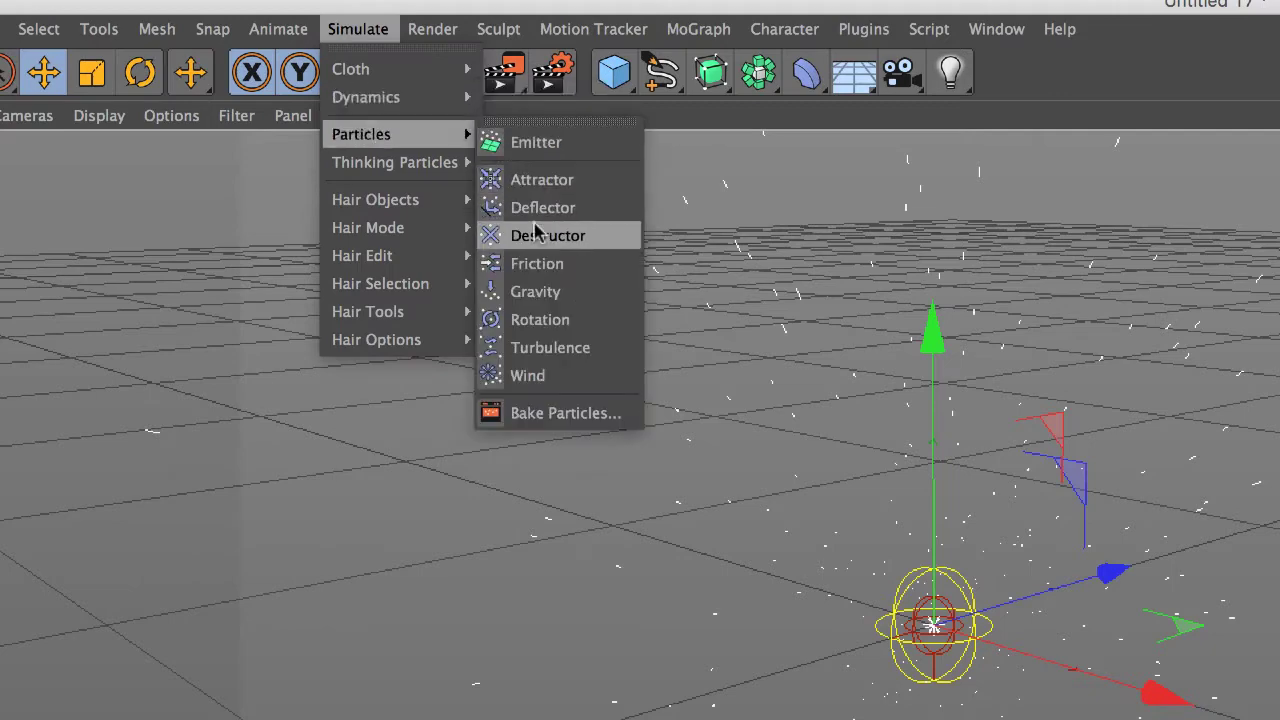
pyautogui.click(540, 291)
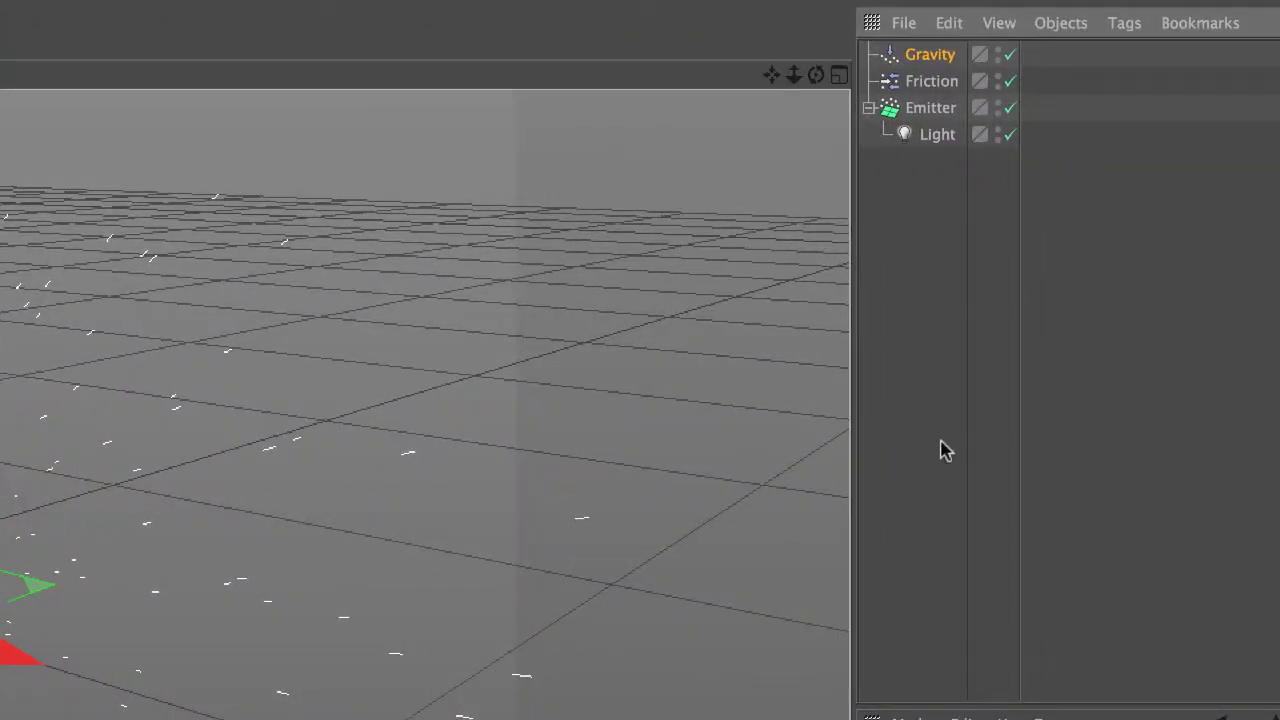
pyautogui.click(880, 380)
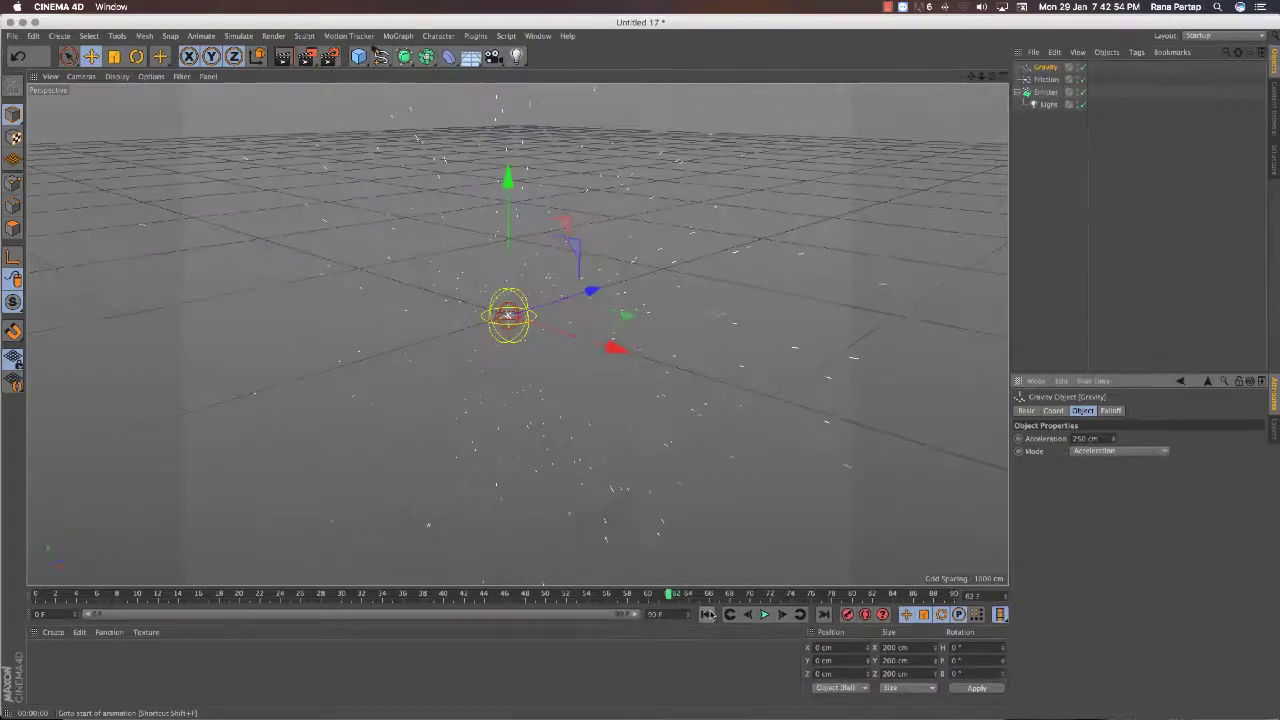
pyautogui.click(765, 614)
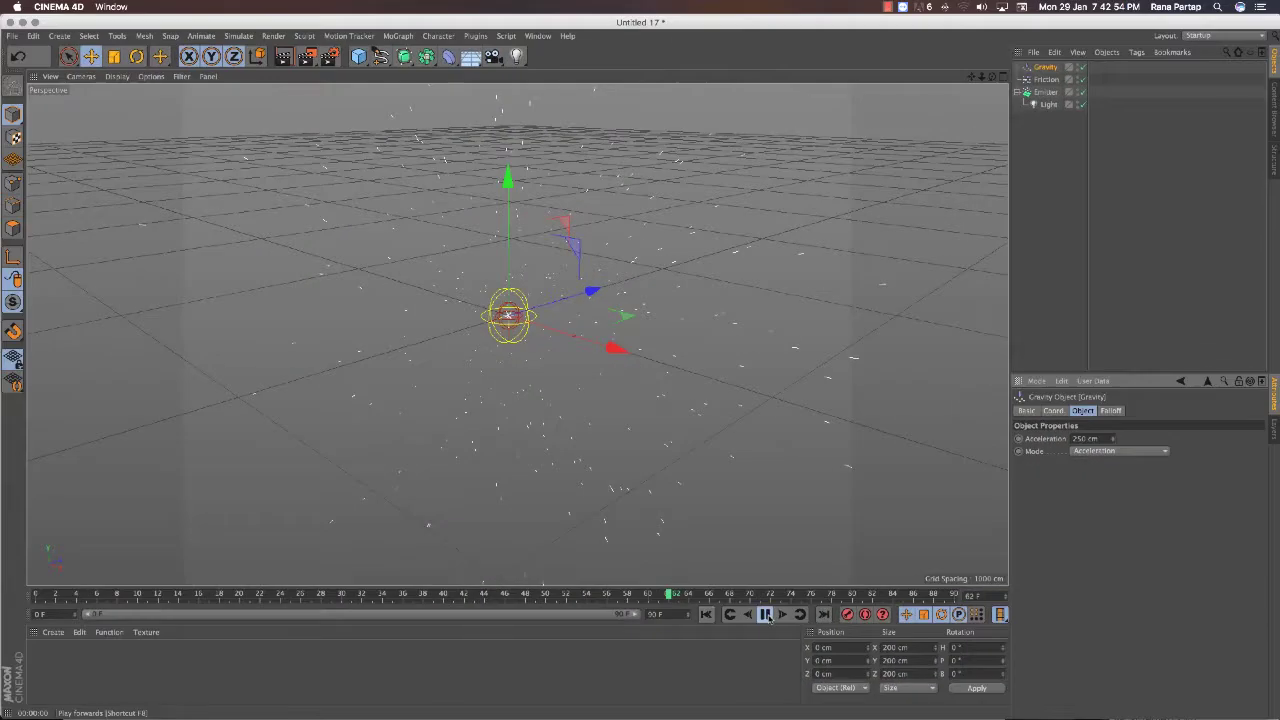
pyautogui.click(765, 614)
pyautogui.hotkey('shift', 'f')
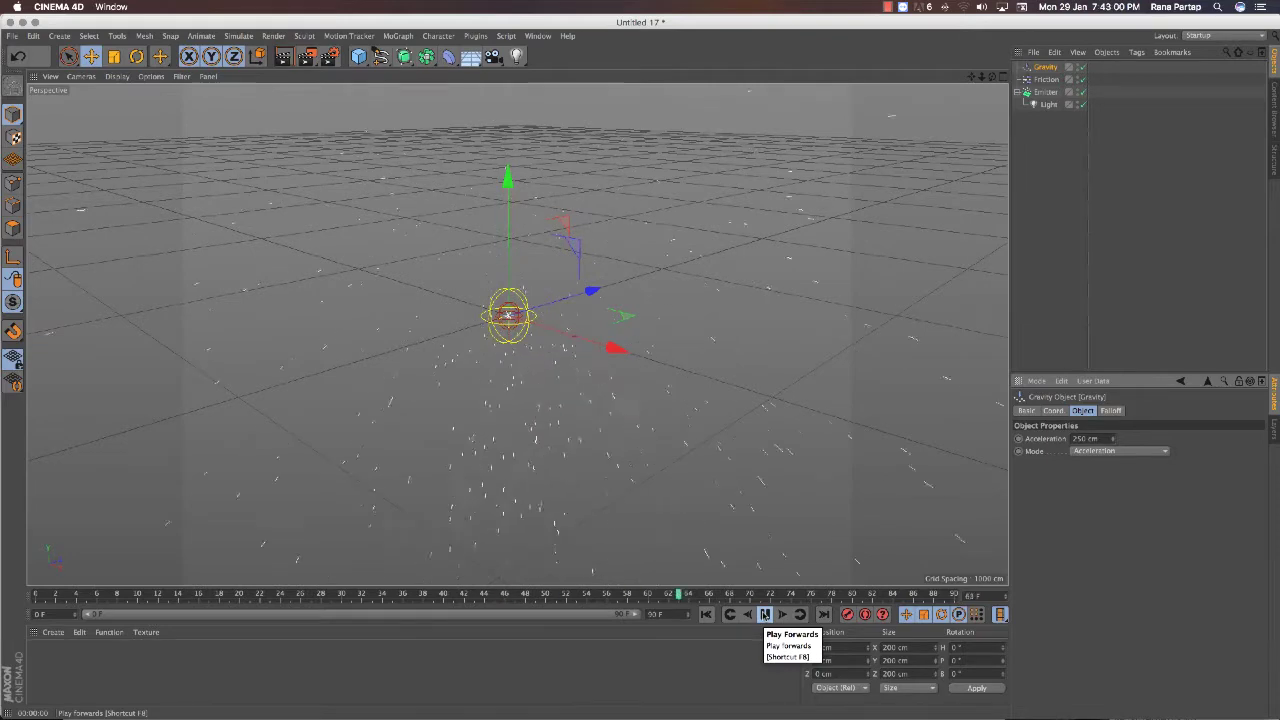
pyautogui.click(283, 56)
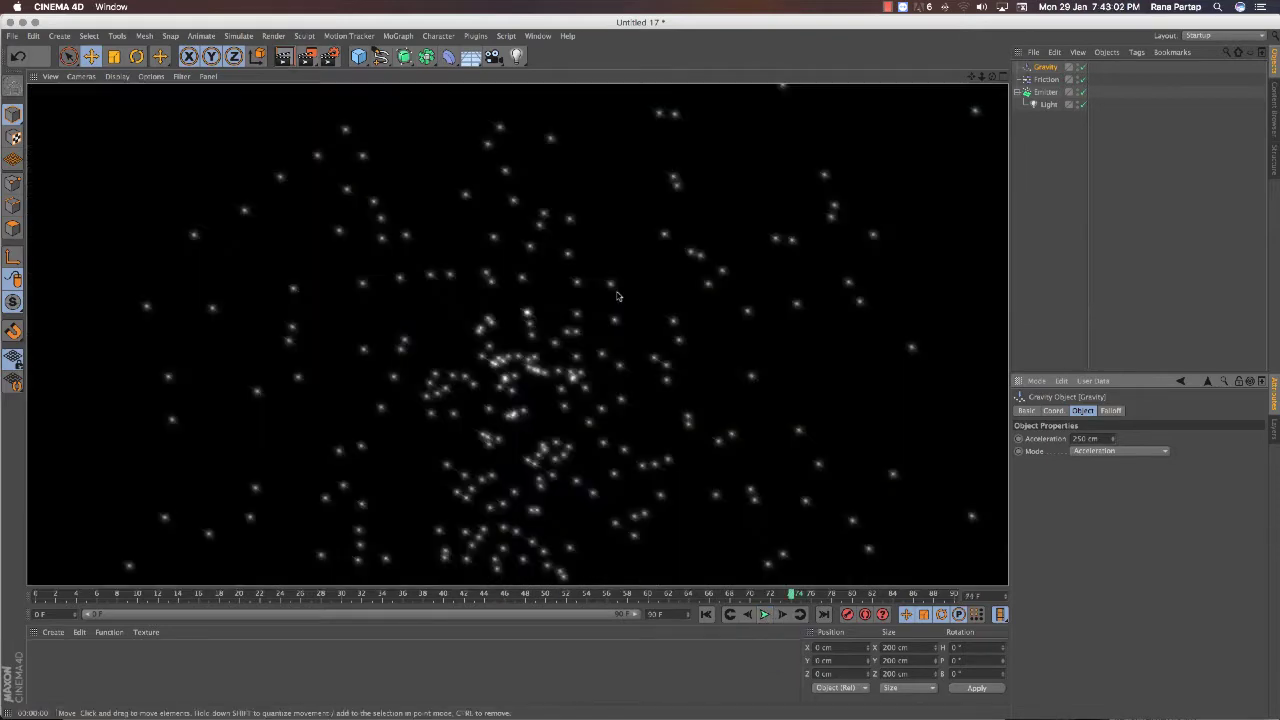
pyautogui.click(765, 614)
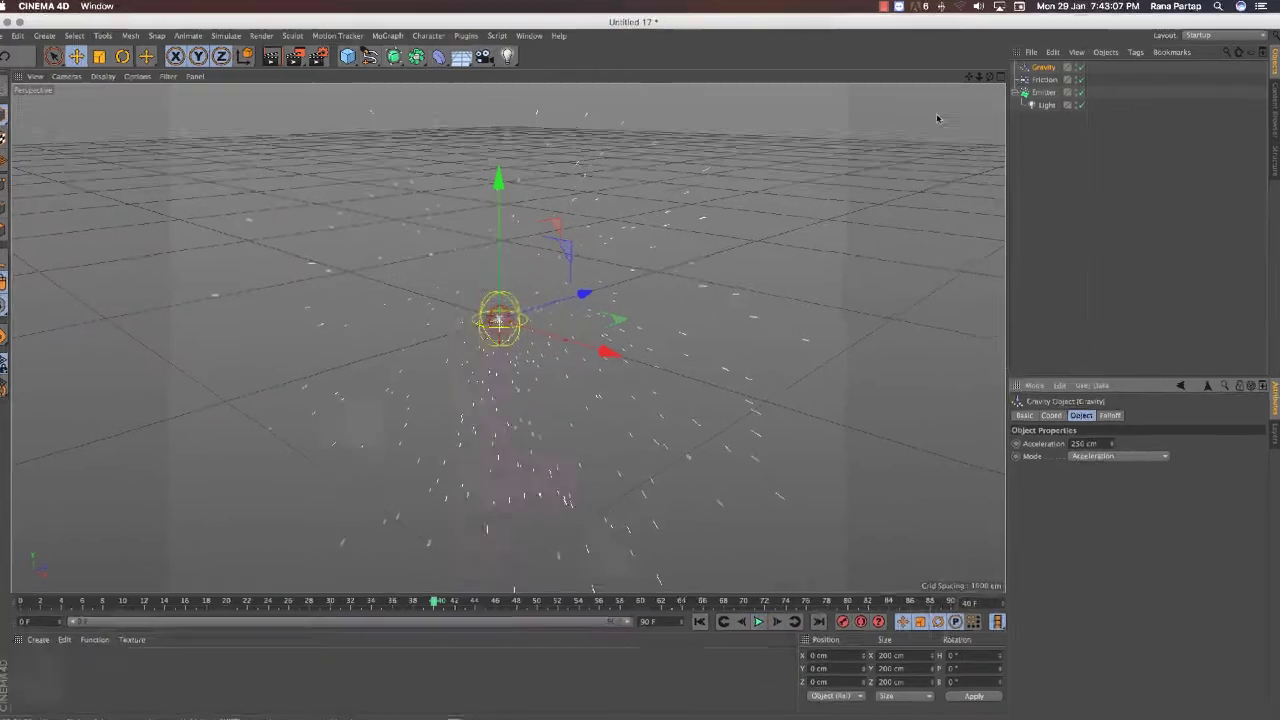
pyautogui.click(1046, 92)
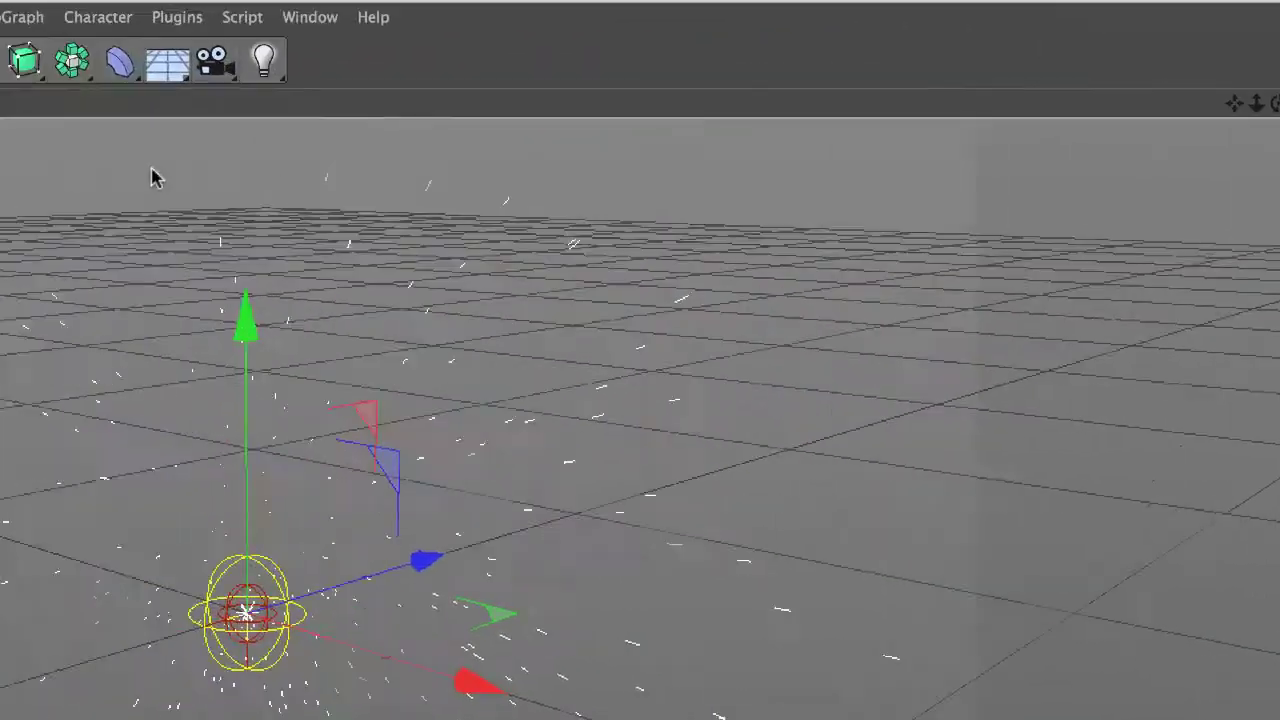
# - Add a Tracer linked to the Emitter and play to see the particle trails
pyautogui.click(389, 29)
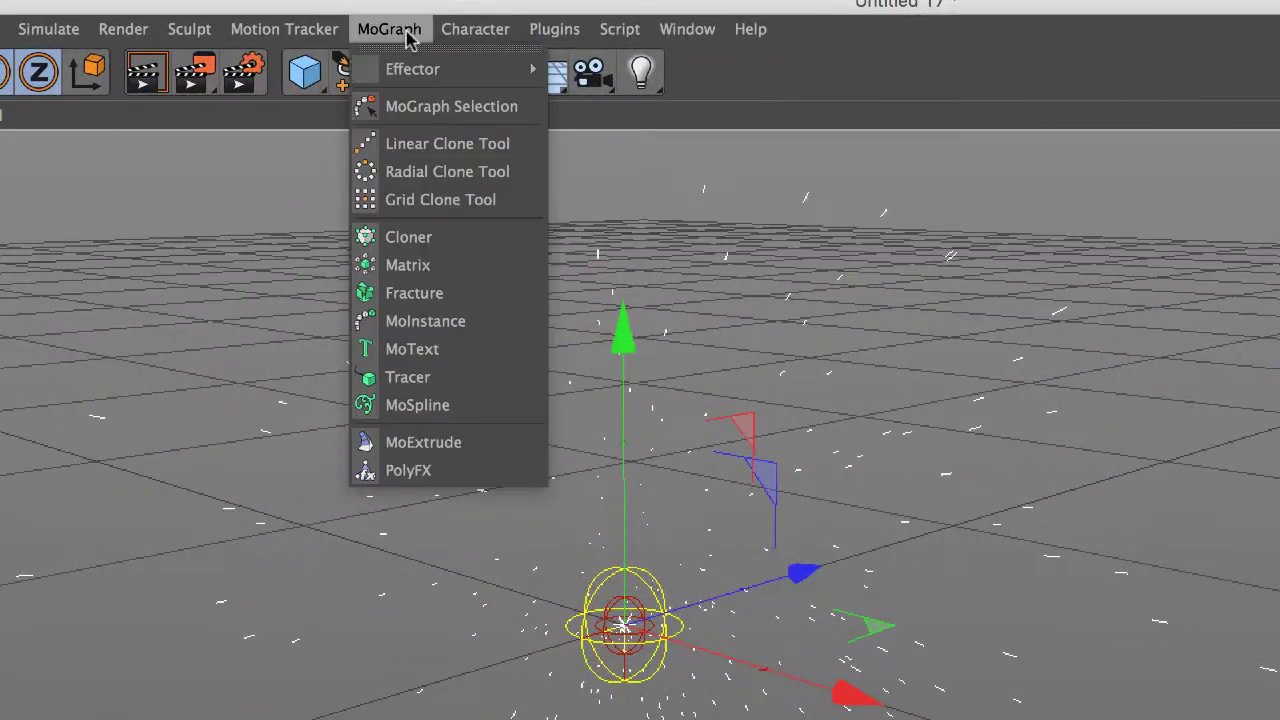
pyautogui.click(420, 384)
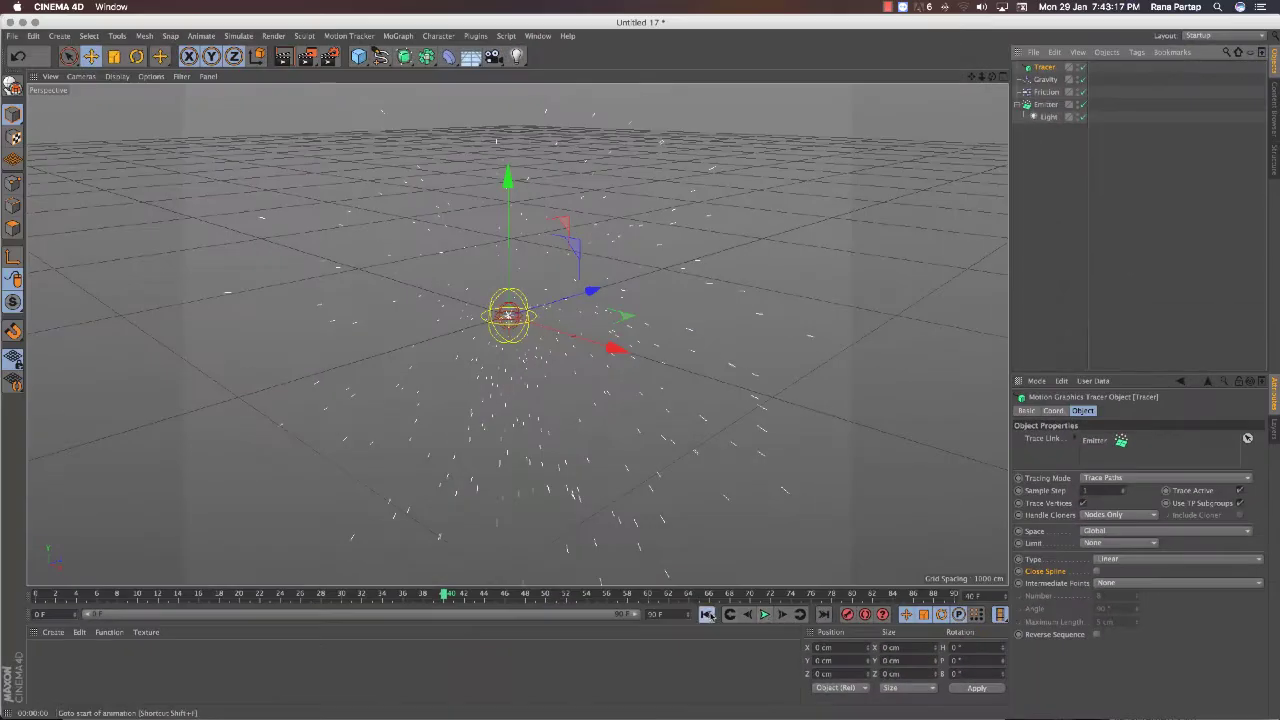
pyautogui.click(706, 614)
pyautogui.click(764, 614)
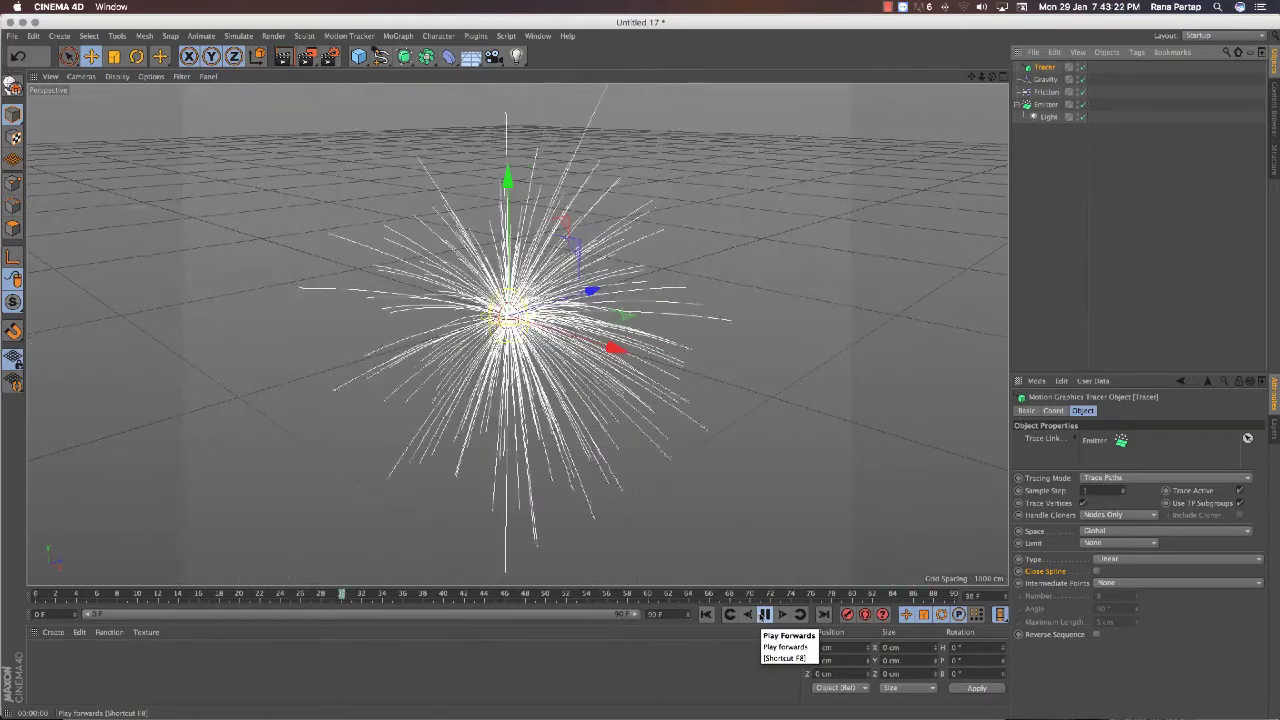
pyautogui.click(764, 614)
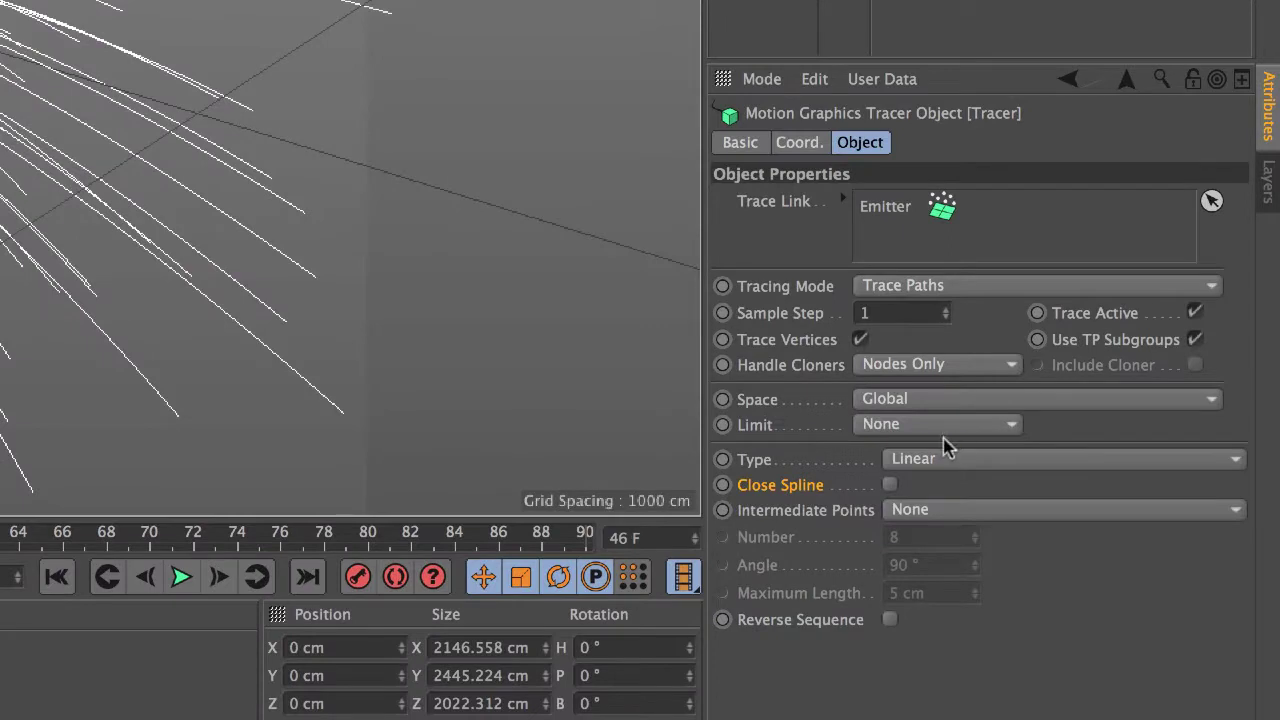
# - Limit the Tracer From End with Amount 16 and replay the shorter trails
pyautogui.click(958, 428)
pyautogui.click(926, 506)
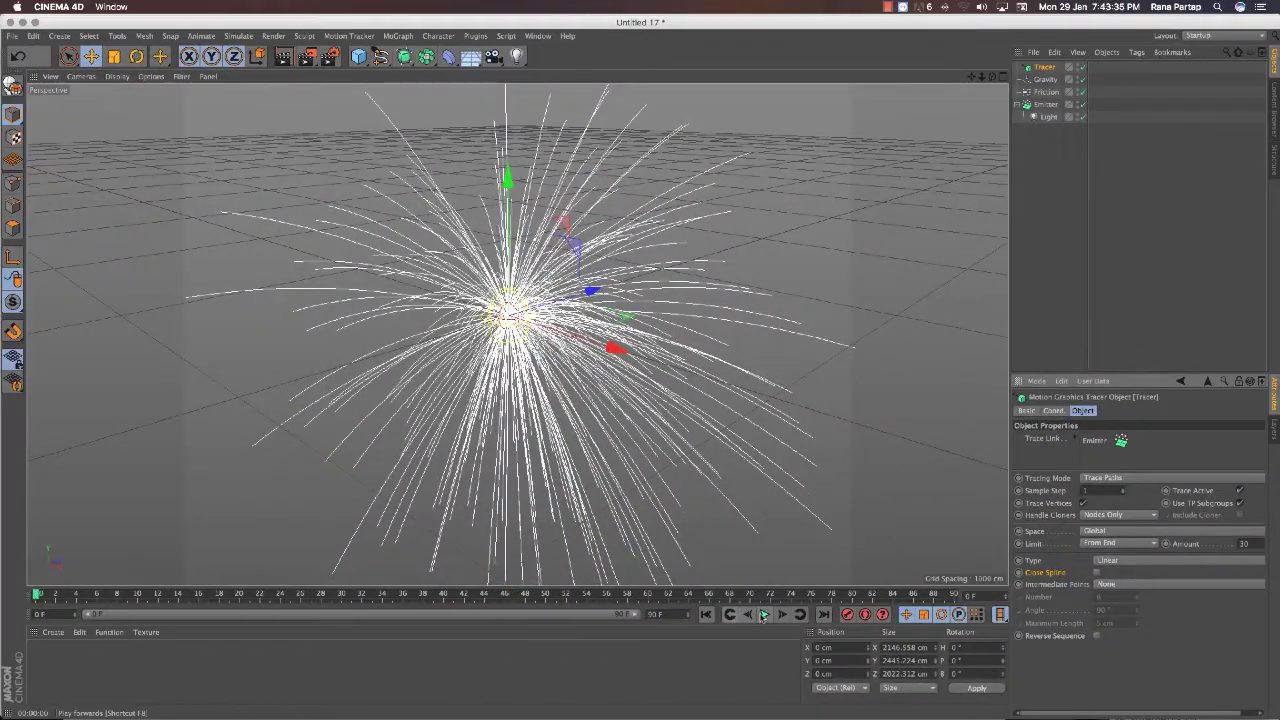
pyautogui.click(764, 614)
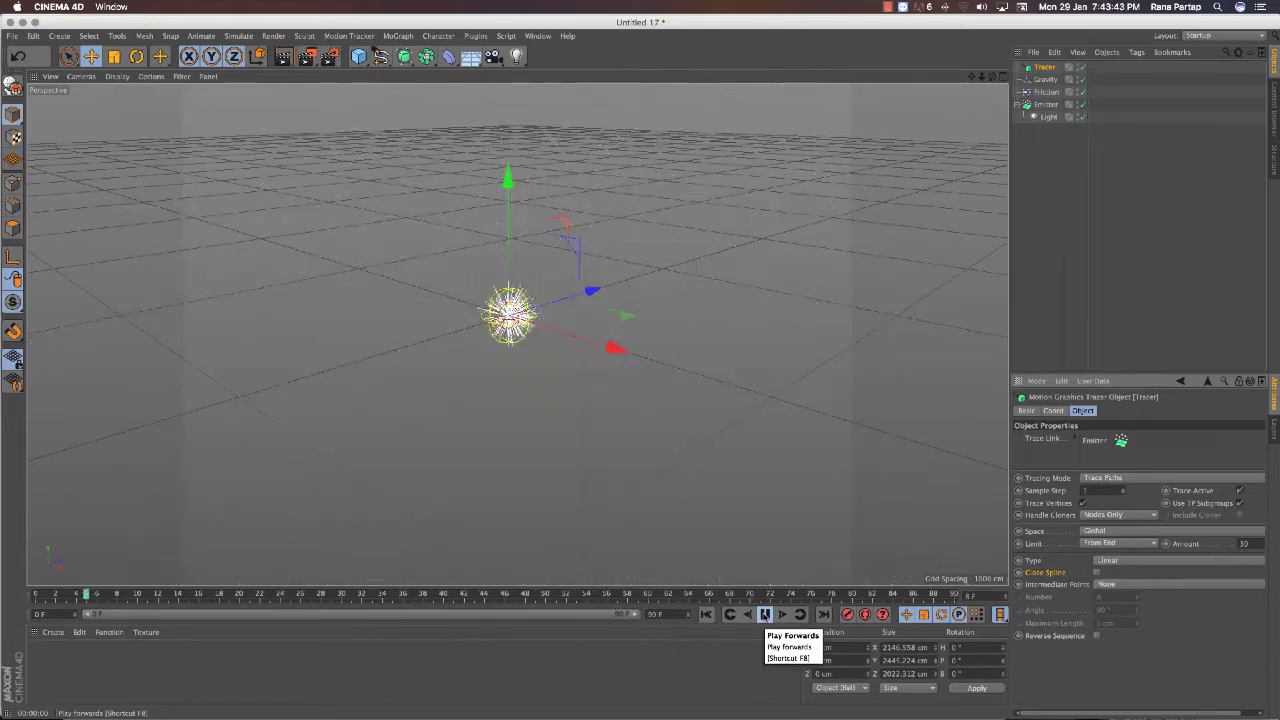
pyautogui.moveTo(1246, 556); pyautogui.dragTo(1251, 540)
pyautogui.write('16')
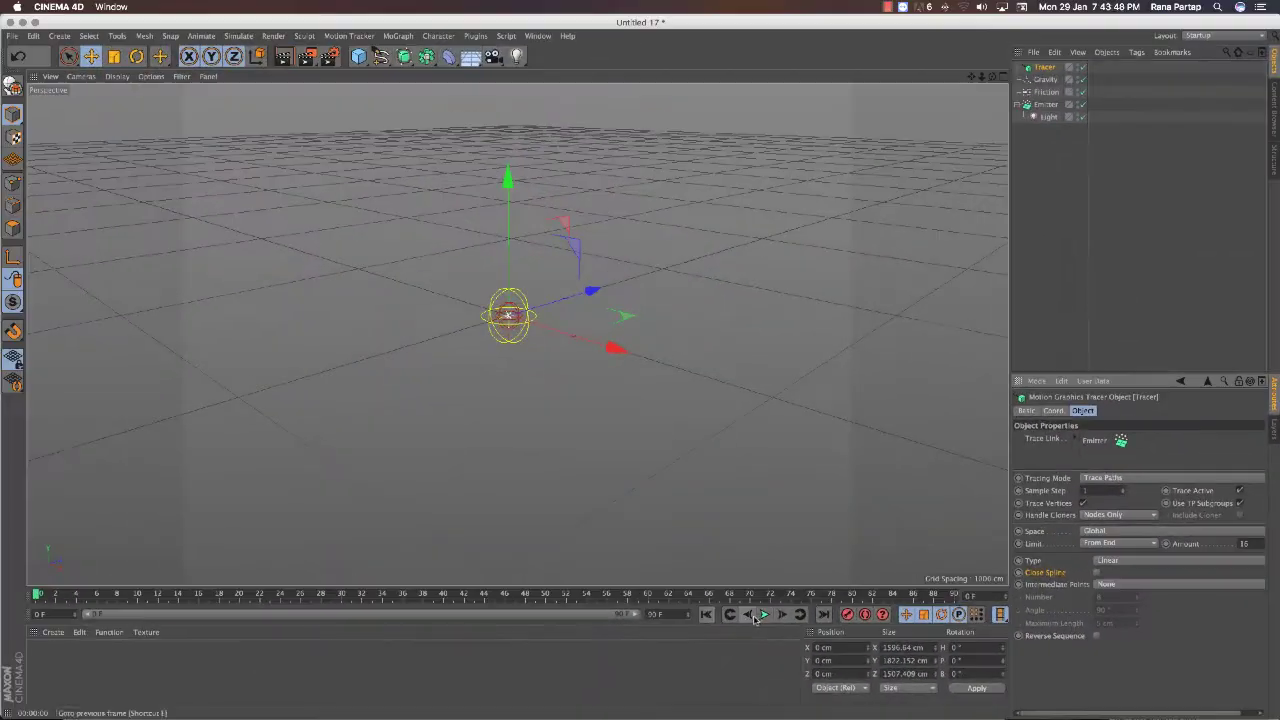
pyautogui.click(764, 615)
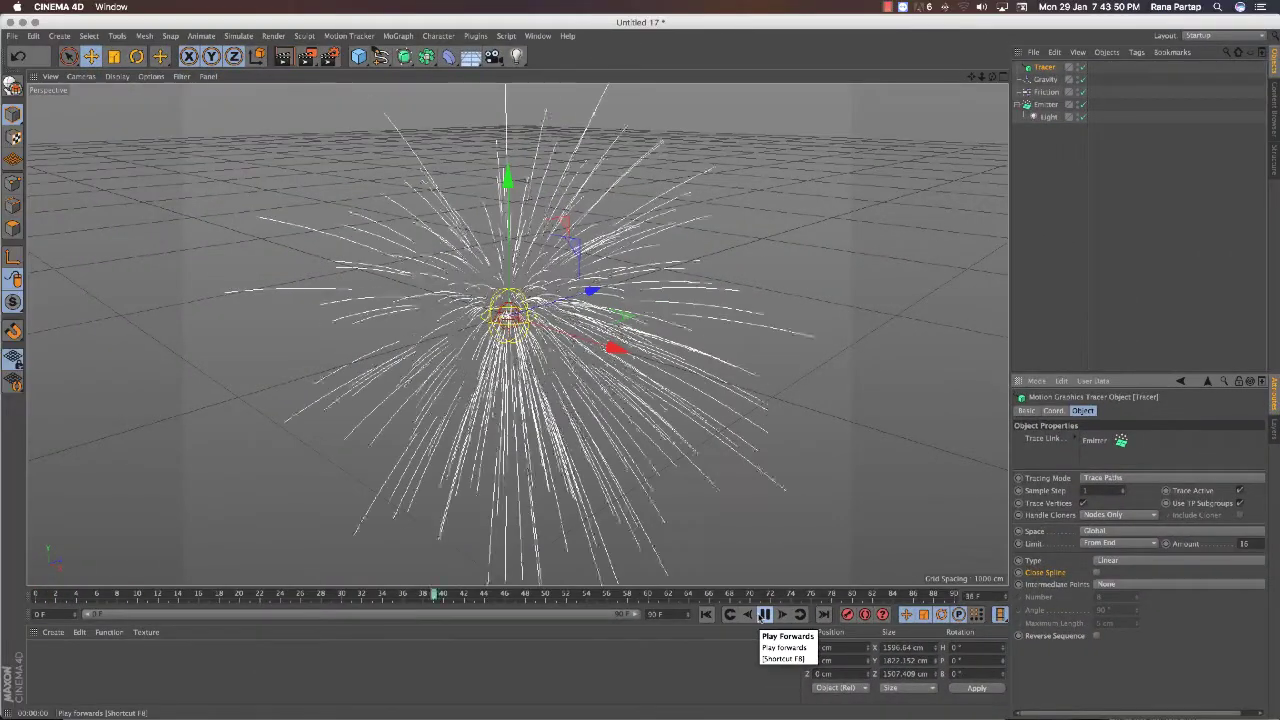
pyautogui.click(764, 615)
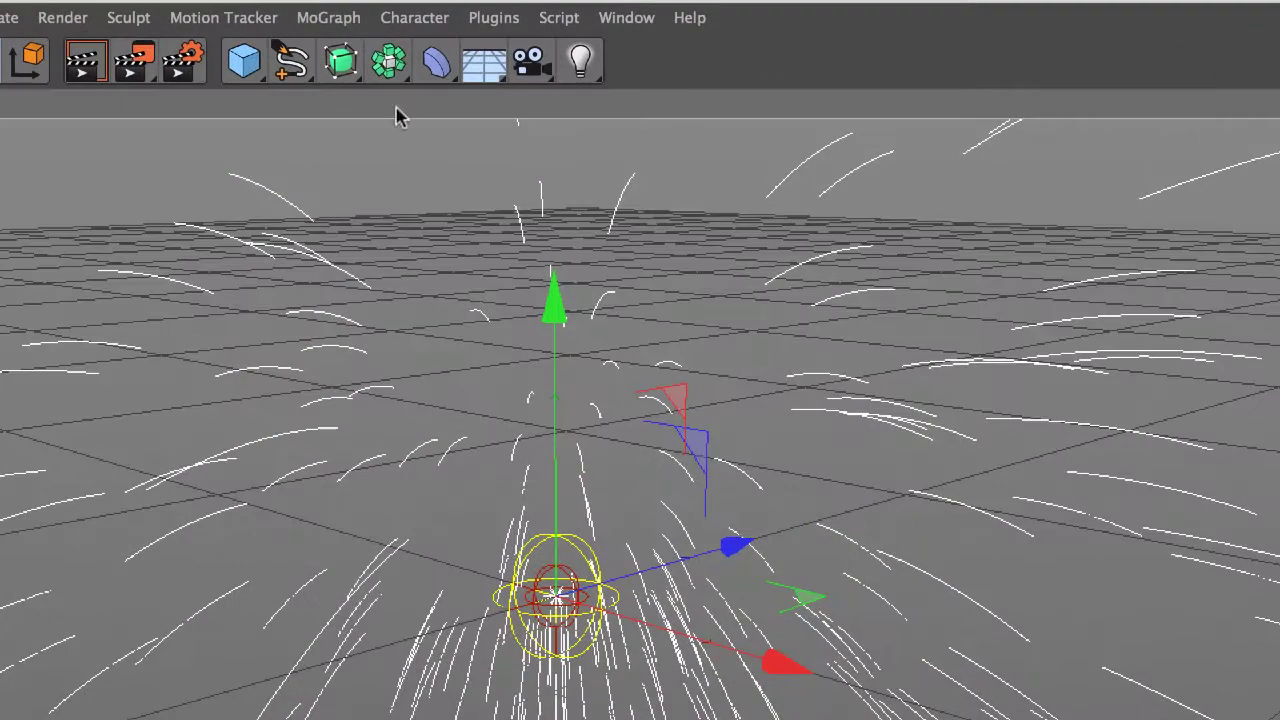
# - Add a six-sided n-Side spline and nest it under the Sweep as the trail profile
pyautogui.click(350, 60)
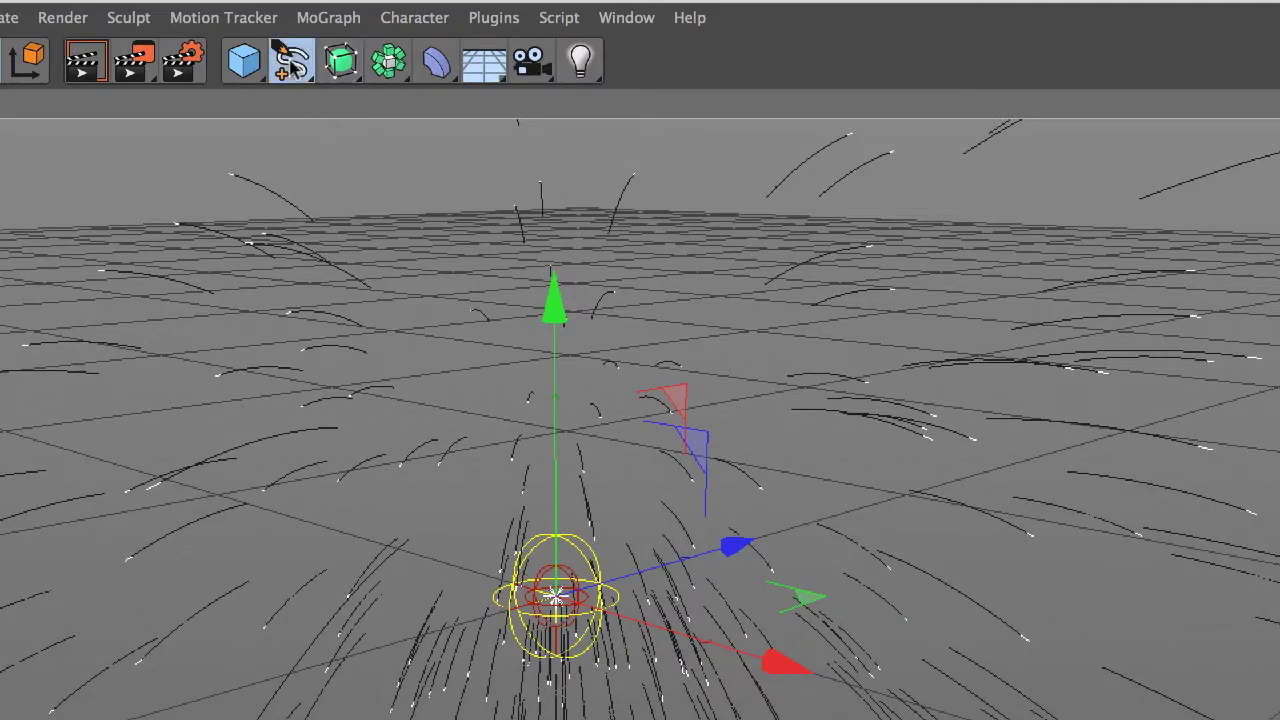
pyautogui.click(290, 60)
pyautogui.click(370, 250)
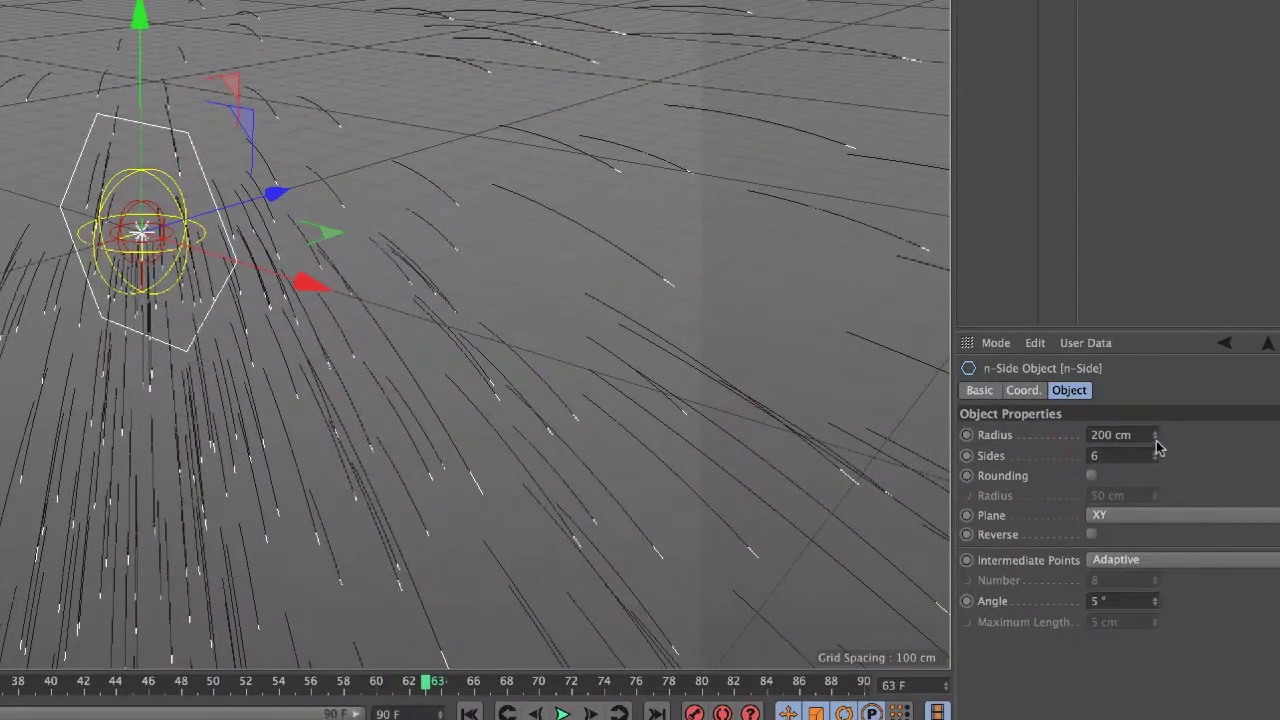
pyautogui.moveTo(1155, 435); pyautogui.dragTo(1155, 470)
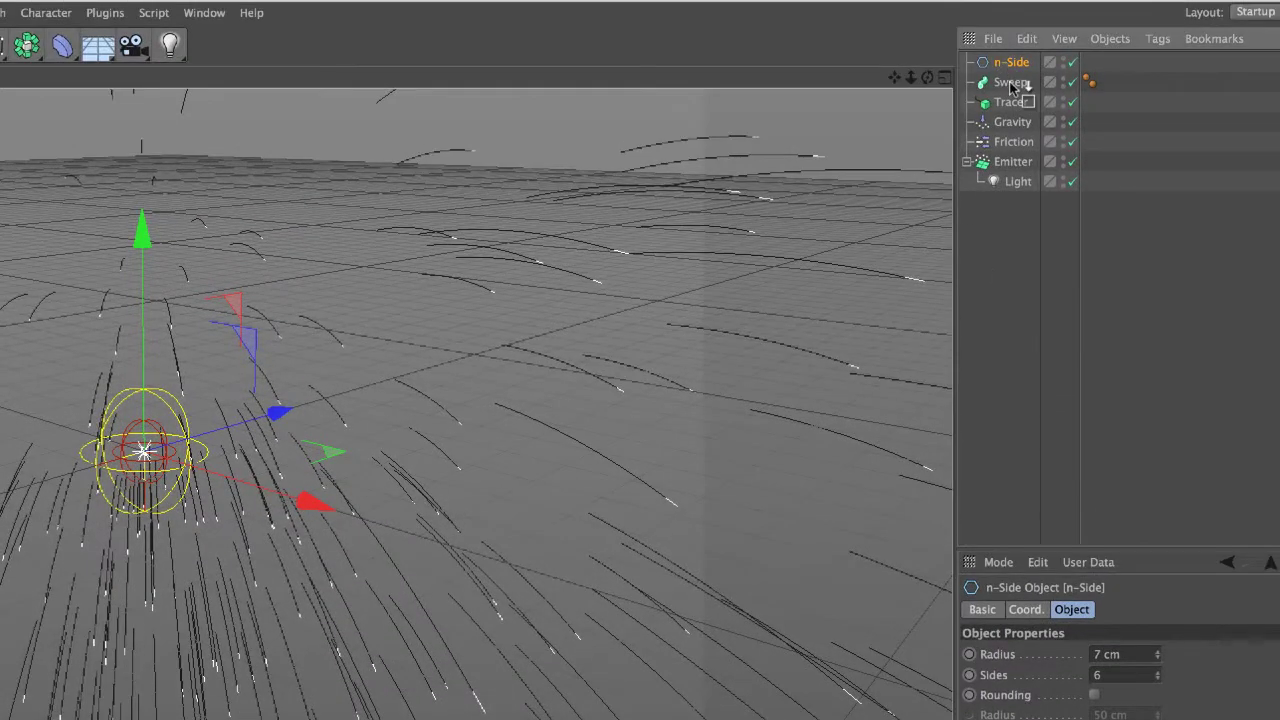
pyautogui.moveTo(1008, 66); pyautogui.dragTo(1020, 85)
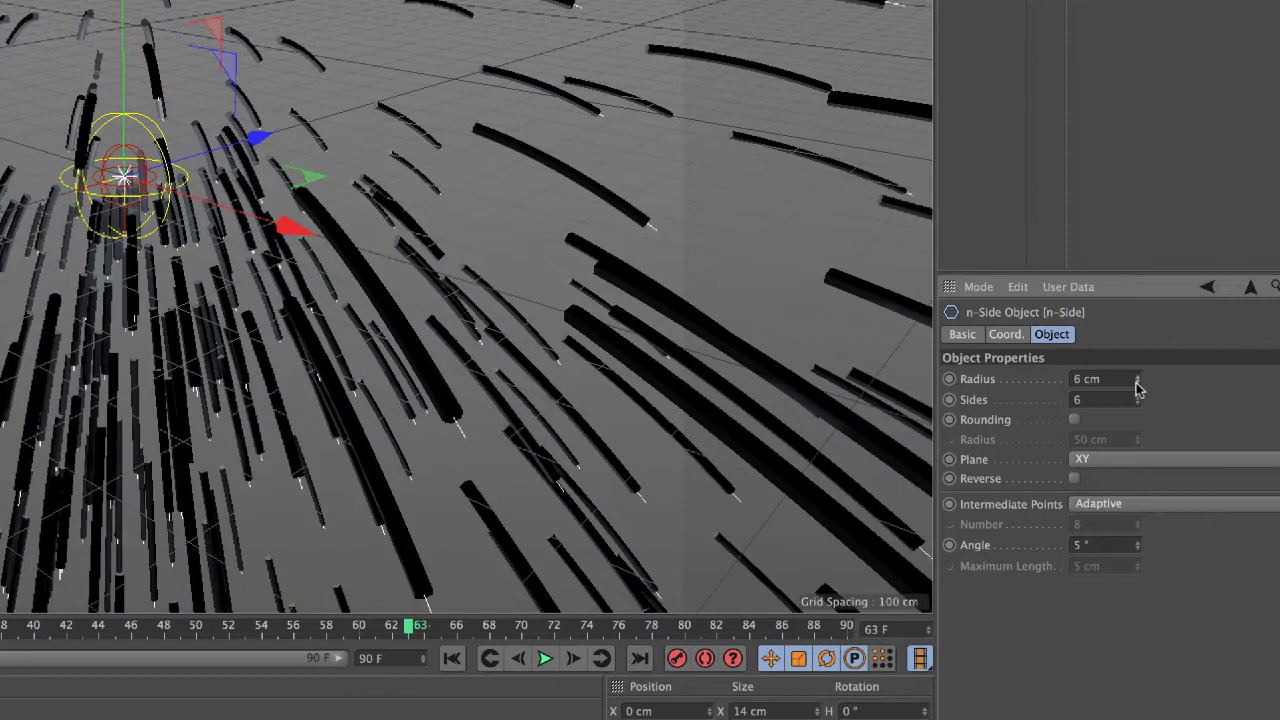
# - Shrink the n-Side profile radius to thin the tubes, then play and render them
pyautogui.click(1157, 658)
pyautogui.click(1157, 658)
pyautogui.click(1137, 384)
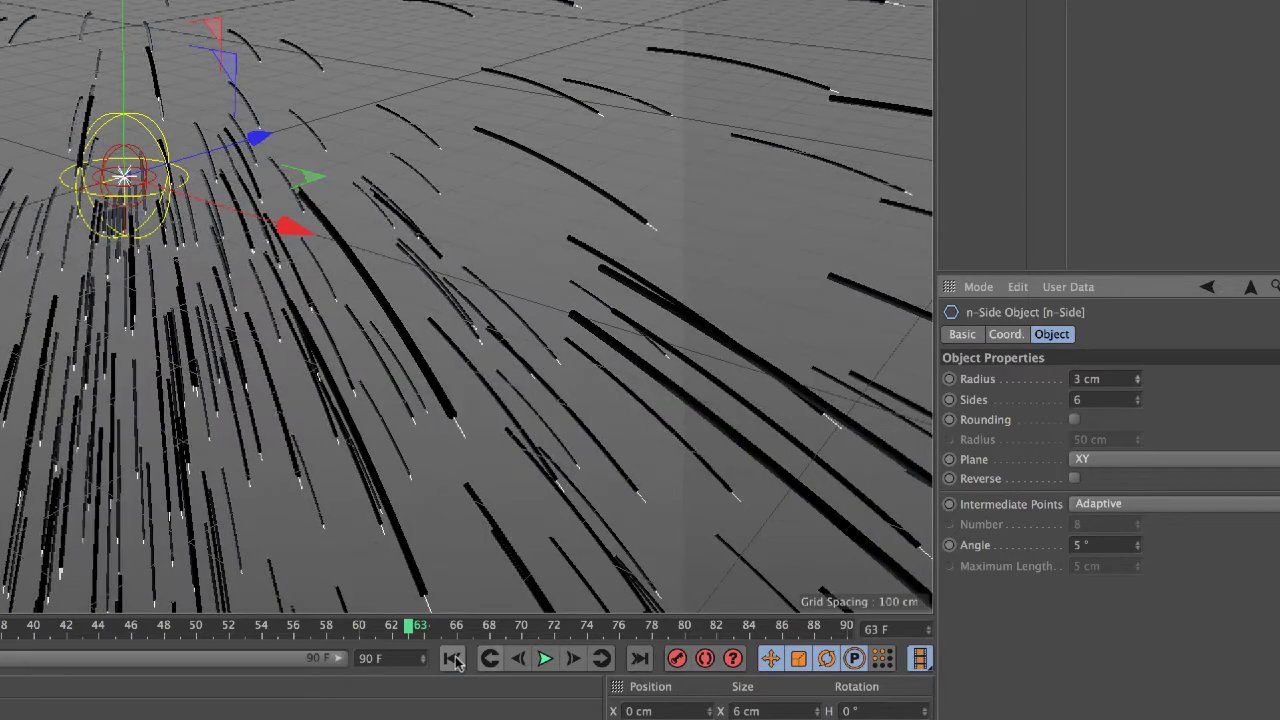
pyautogui.click(452, 658)
pyautogui.click(603, 647)
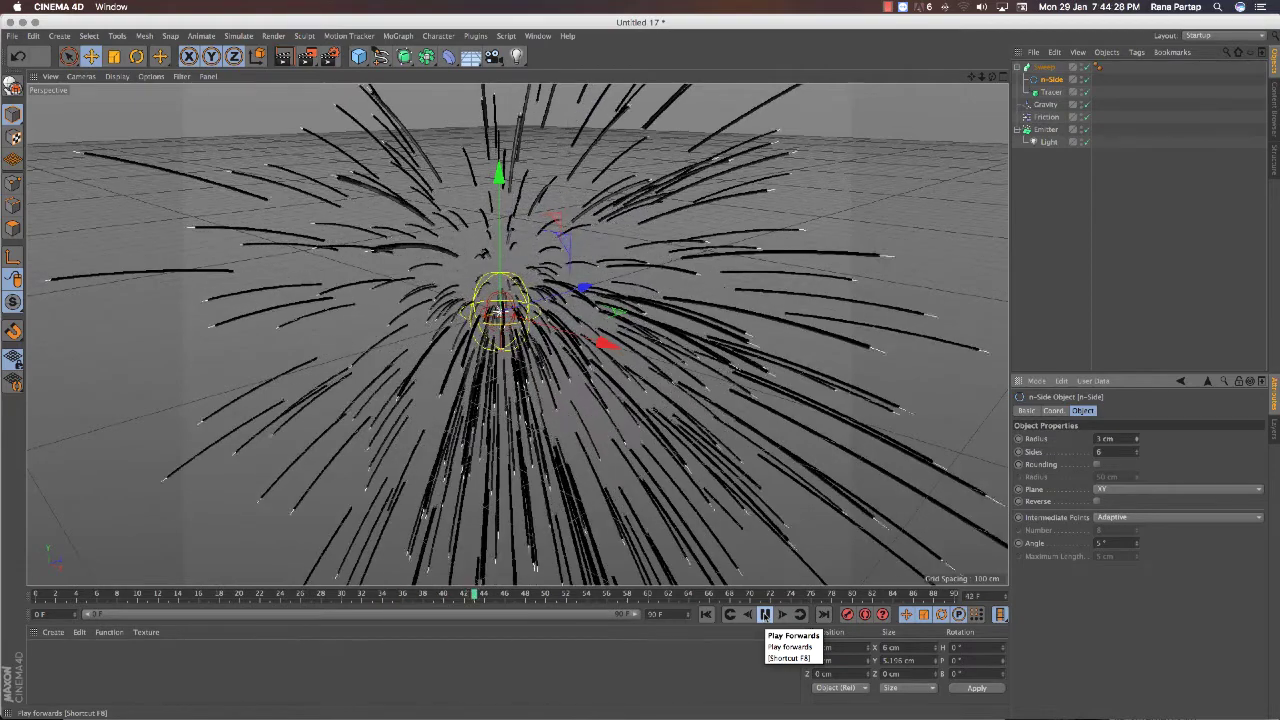
pyautogui.click(763, 614)
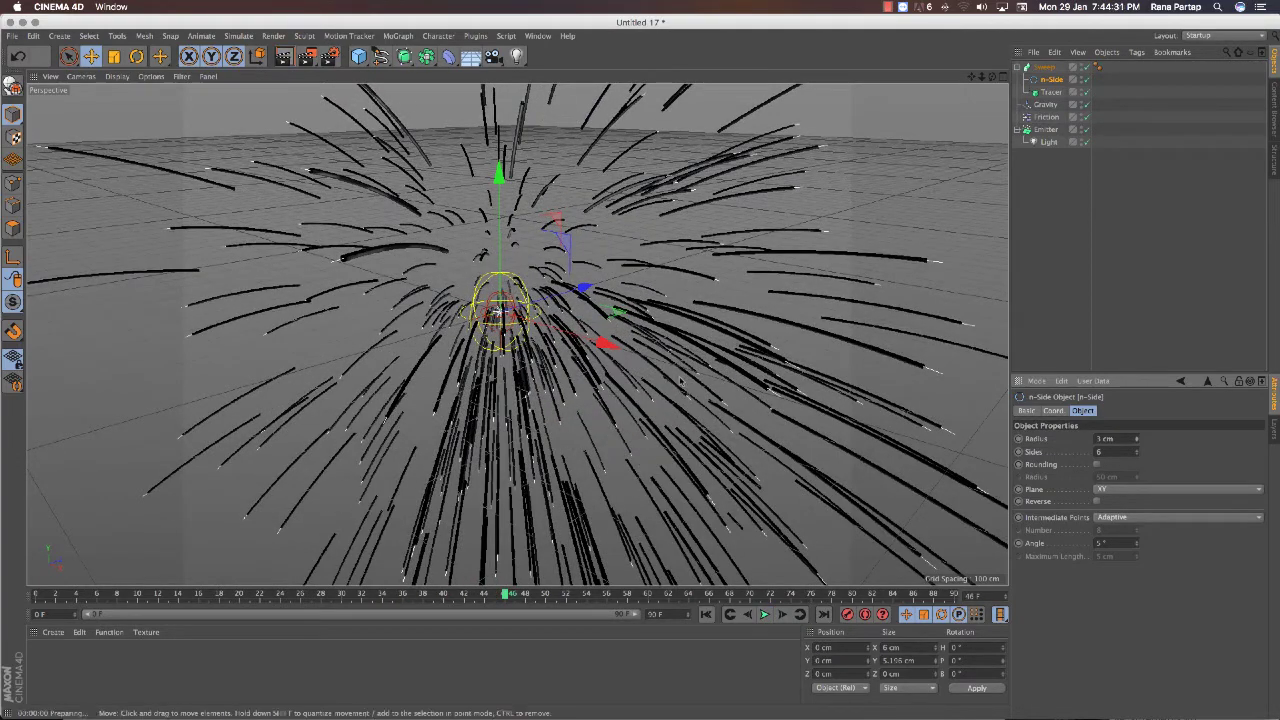
pyautogui.hotkey('alt', 'r')
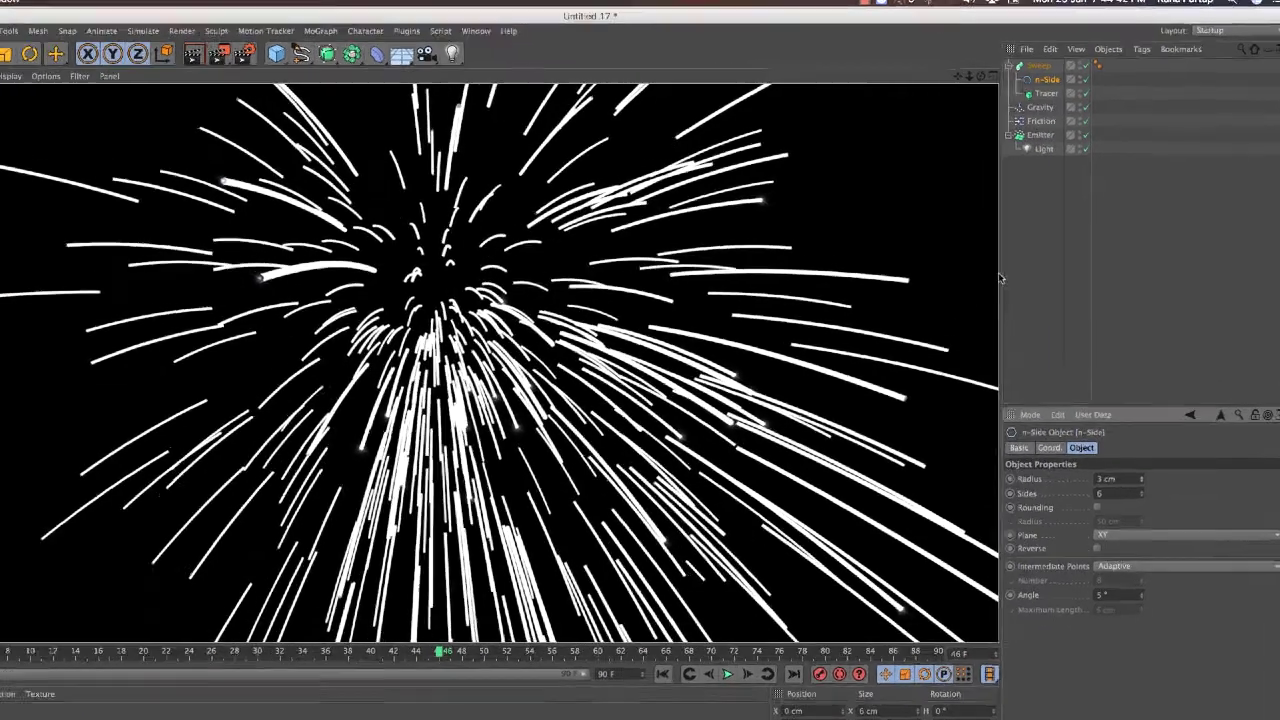
# - Shape the Sweep's Scale curve from about 0.35 at the start to 0 at the end, then render
pyautogui.click(1045, 67)
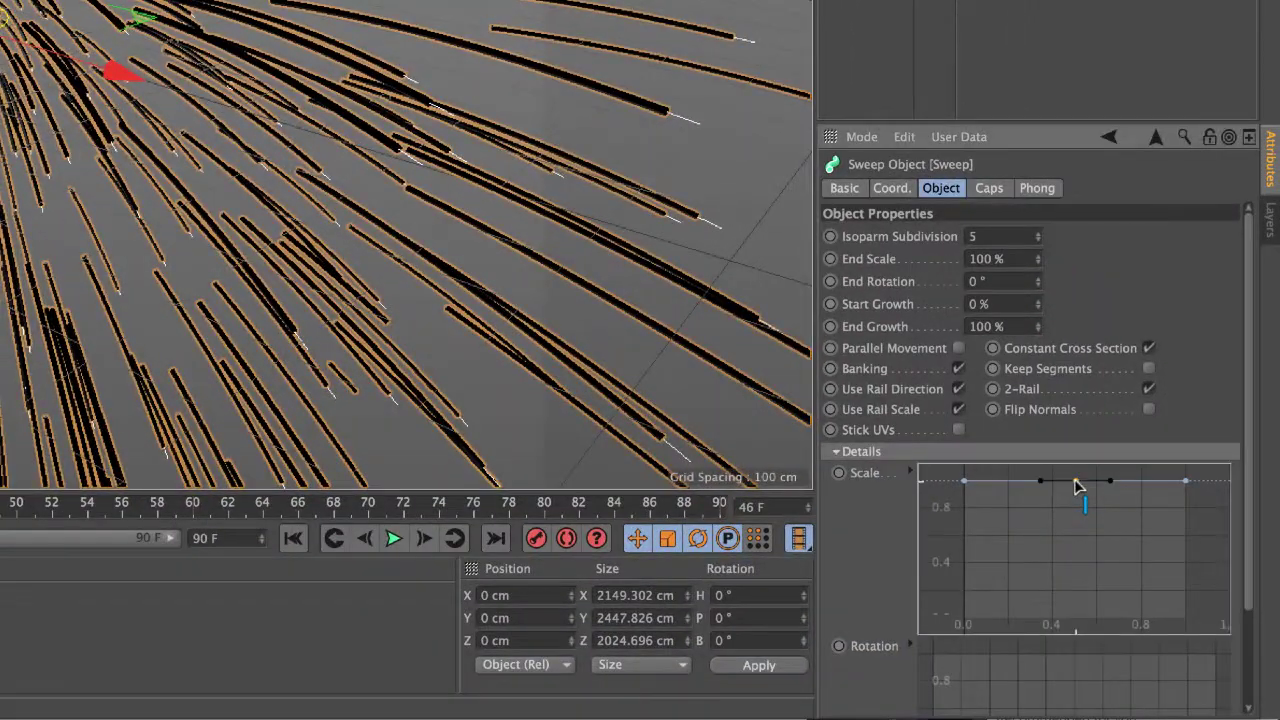
pyautogui.moveTo(1186, 483); pyautogui.dragTo(1186, 619)
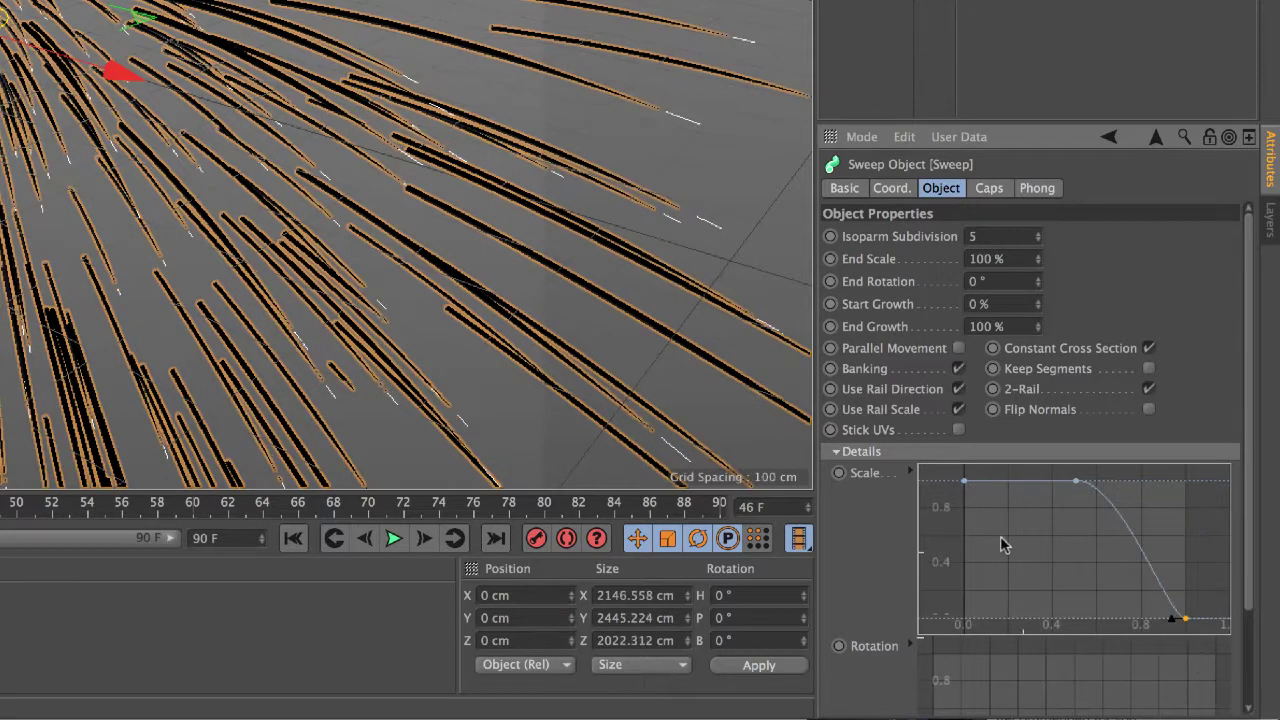
pyautogui.moveTo(965, 484); pyautogui.dragTo(968, 604)
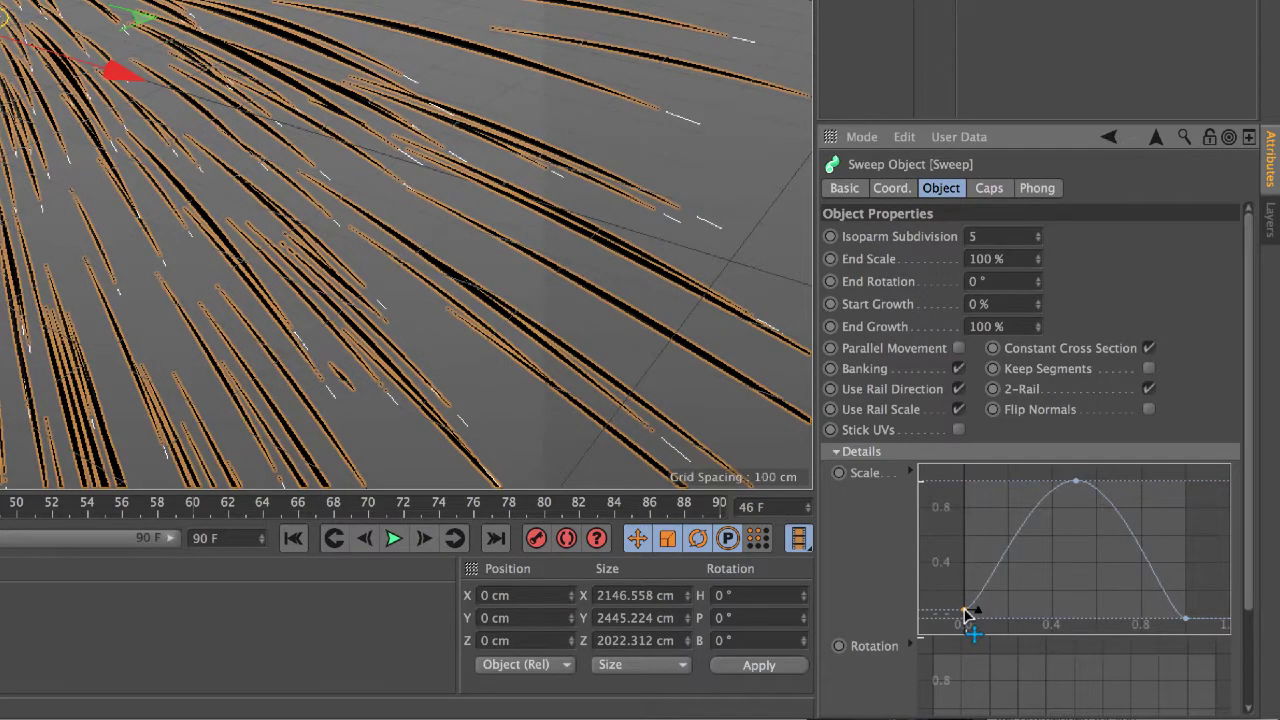
pyautogui.moveTo(963, 614); pyautogui.dragTo(958, 572)
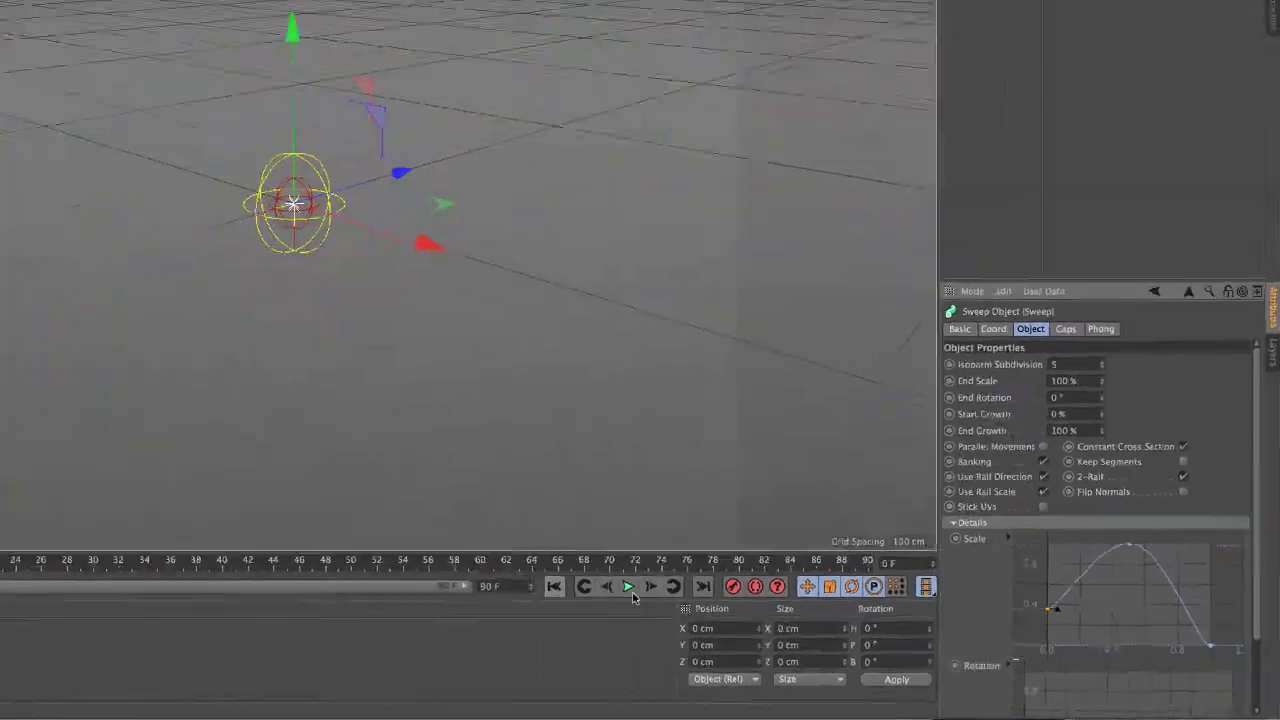
pyautogui.click(765, 615)
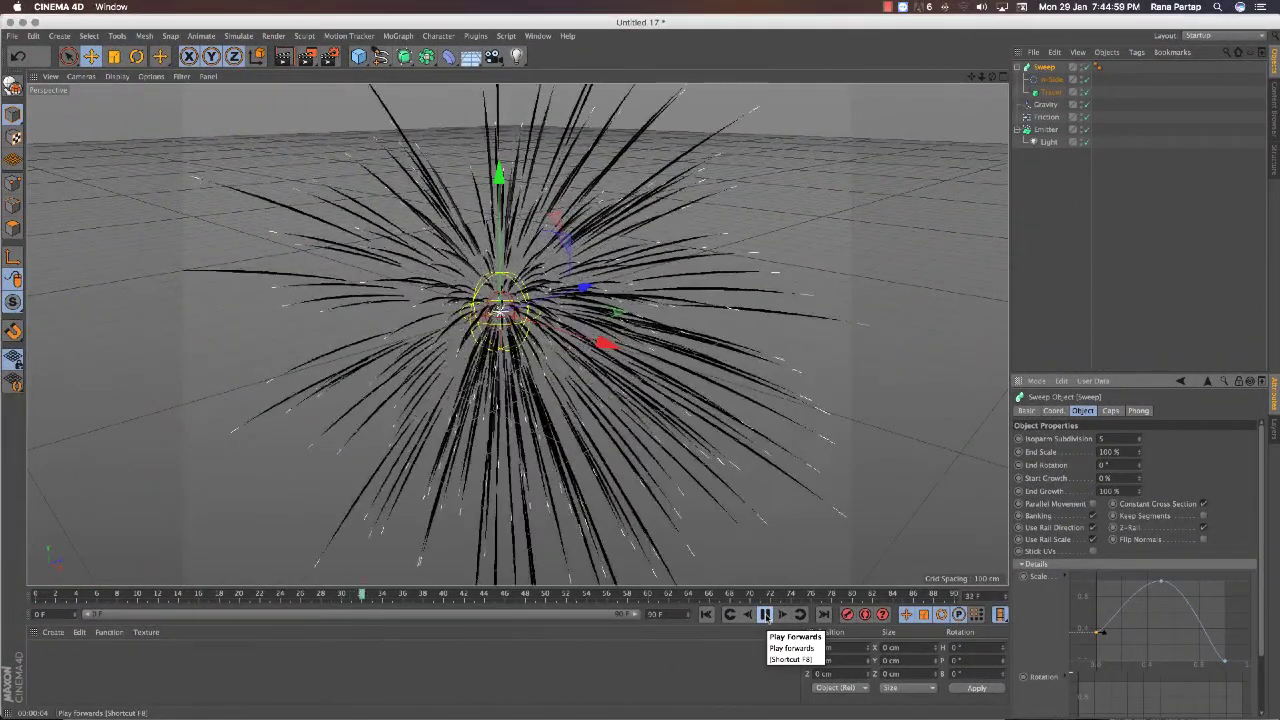
pyautogui.click(766, 616)
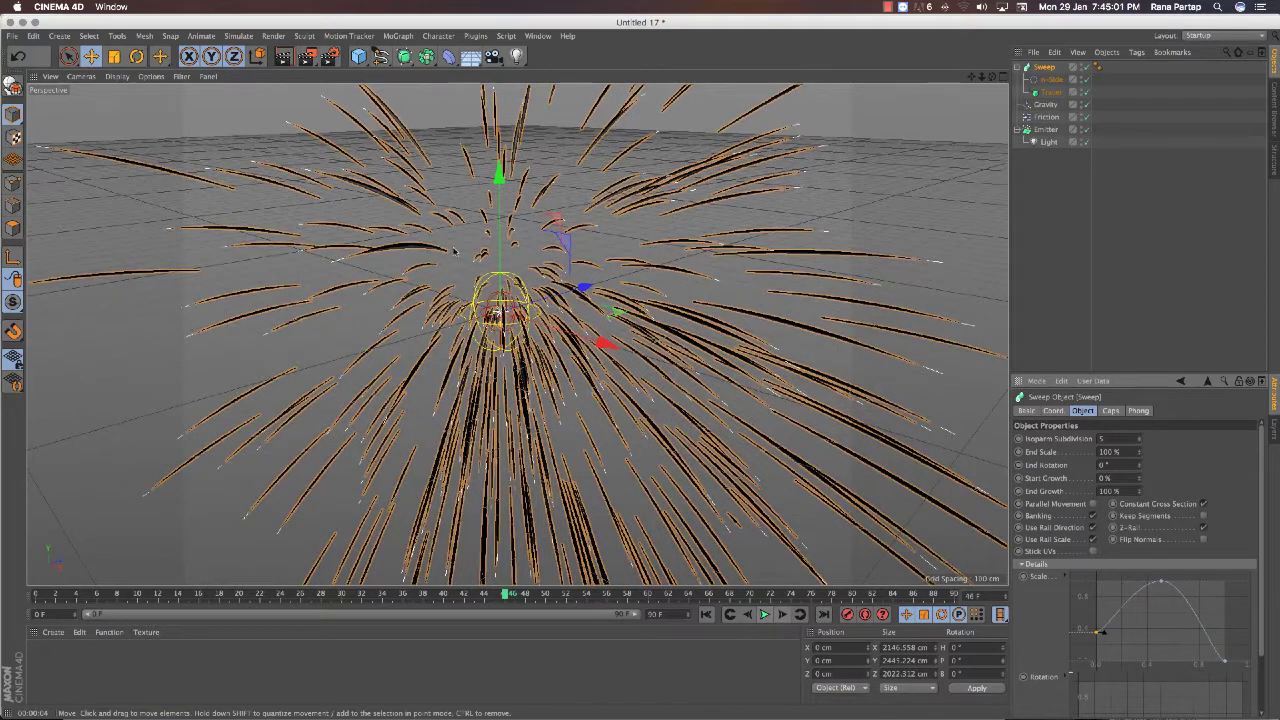
pyautogui.hotkey('ctrl', 'r')
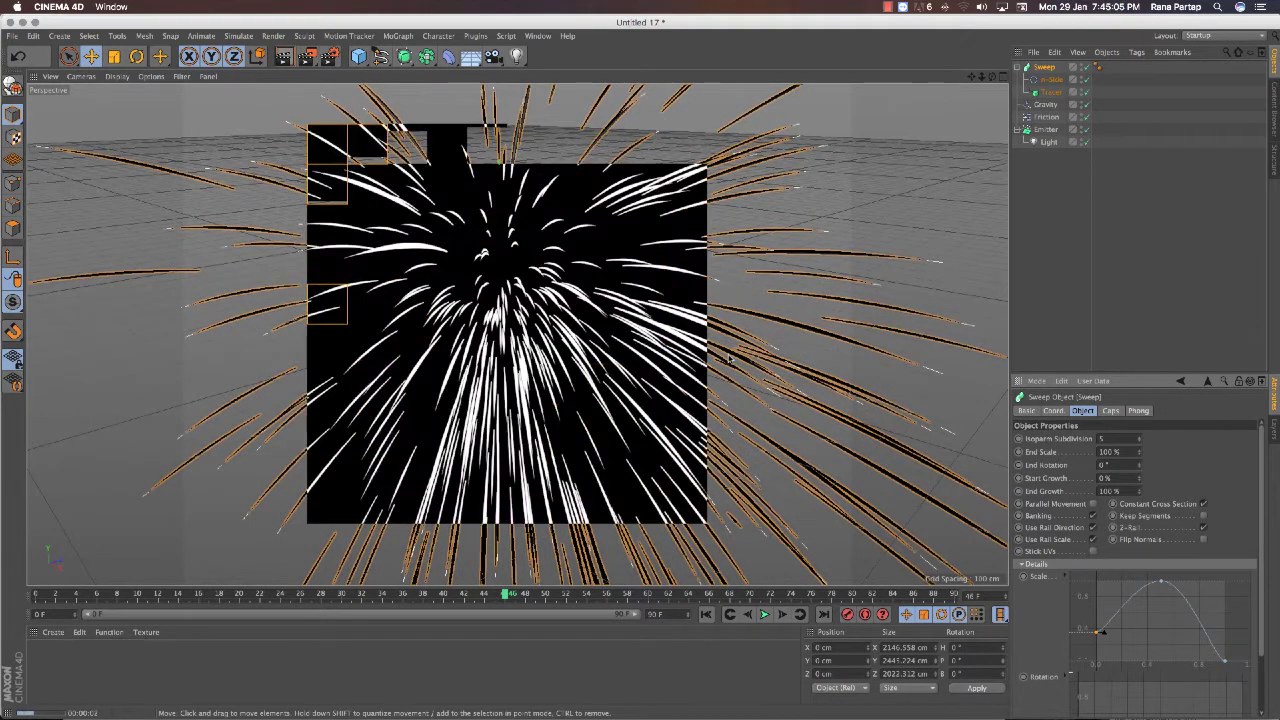
pyautogui.click(730, 357)
pyautogui.click(766, 616)
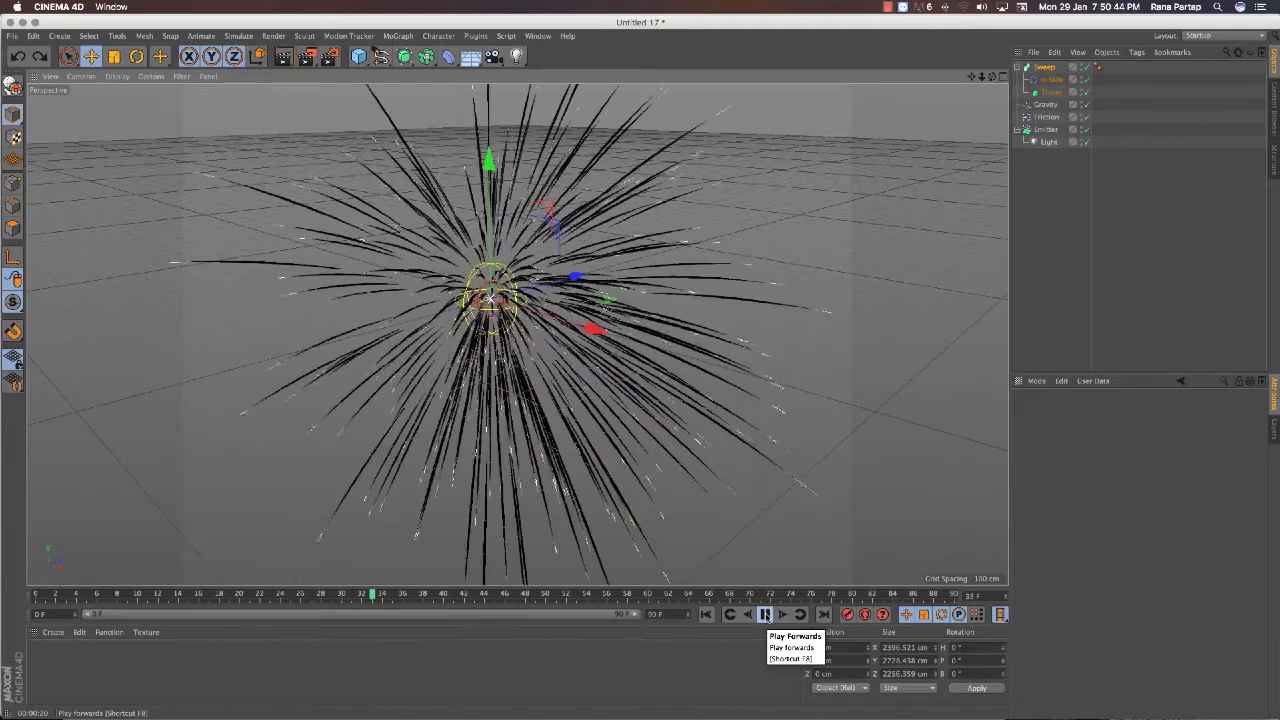
# - Create a new material and add a Reflection (Legacy) reflectance layer
pyautogui.click(766, 616)
pyautogui.keyDown('alt'); pyautogui.moveTo(537, 400); pyautogui.dragTo(525, 388); pyautogui.keyUp('alt')
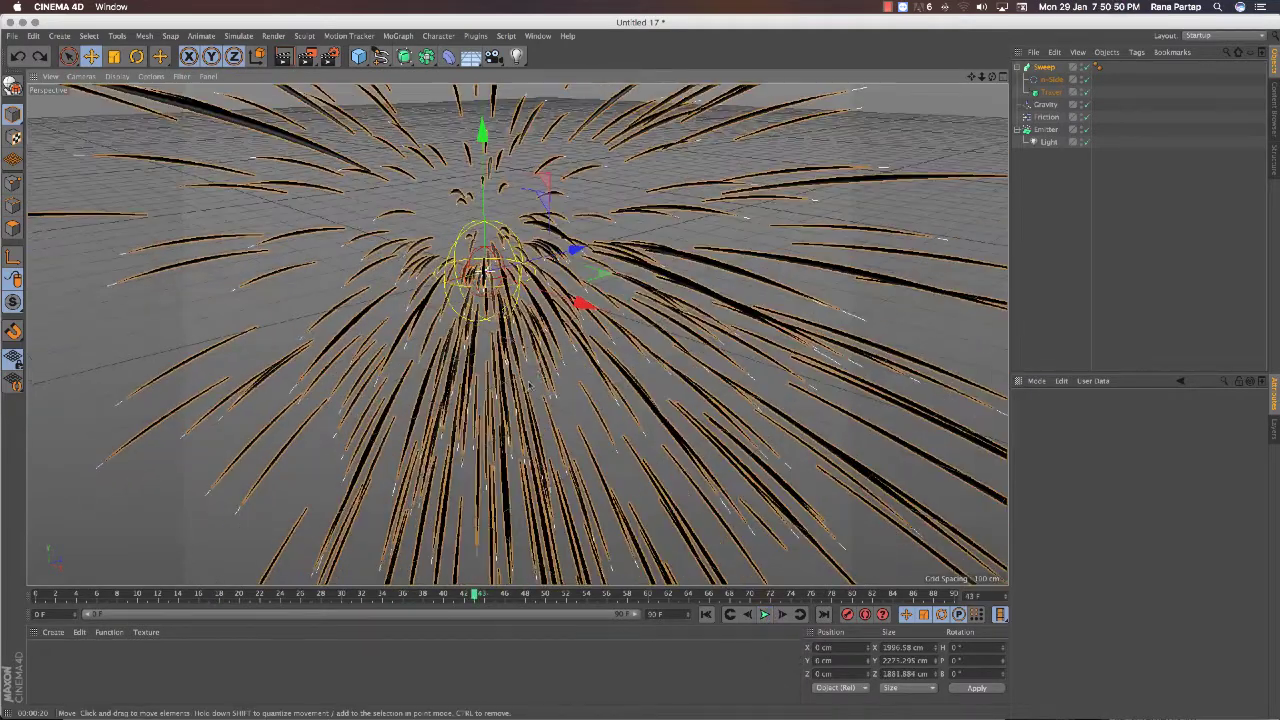
pyautogui.doubleClick(62, 656)
pyautogui.doubleClick(40, 655)
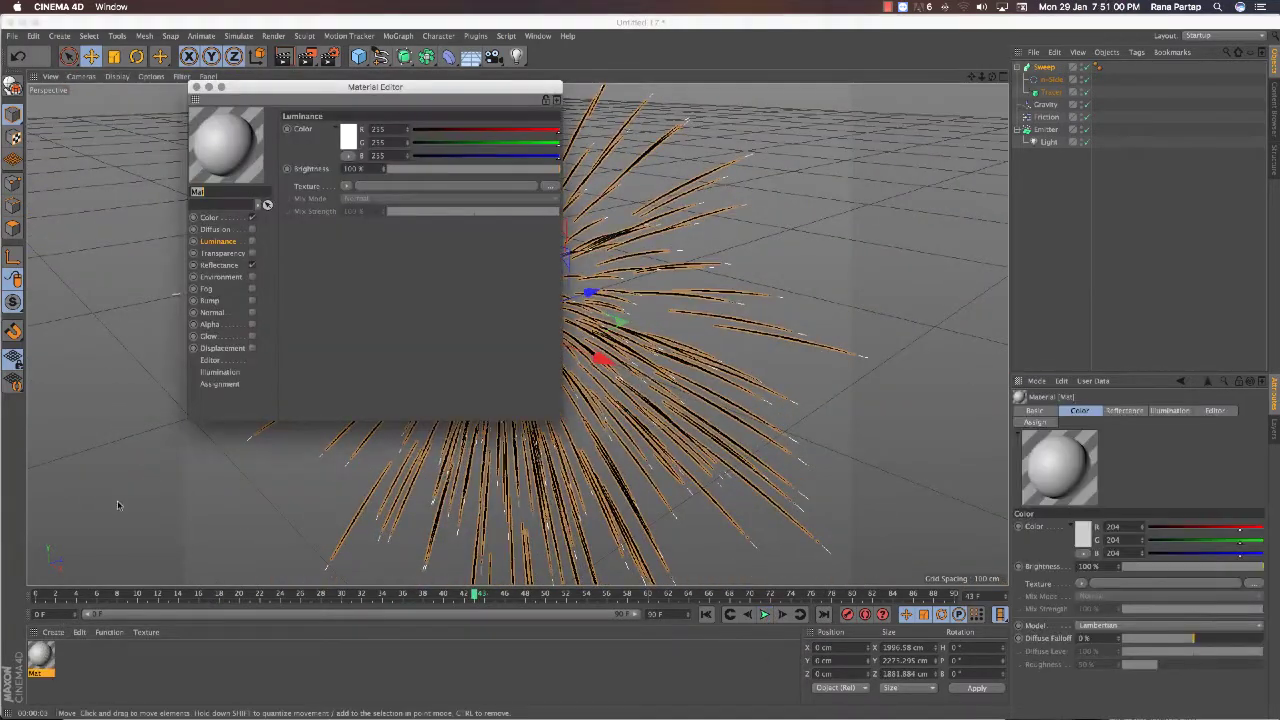
pyautogui.click(209, 217)
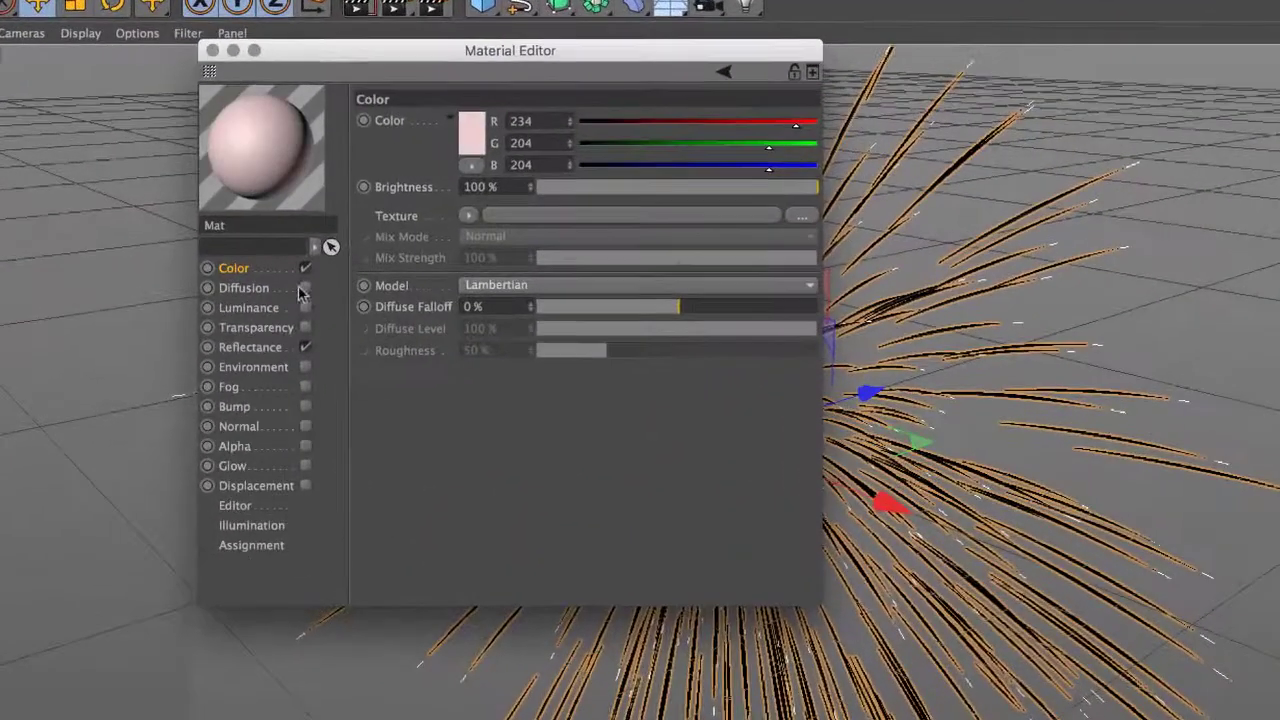
pyautogui.click(222, 265)
pyautogui.click(383, 145)
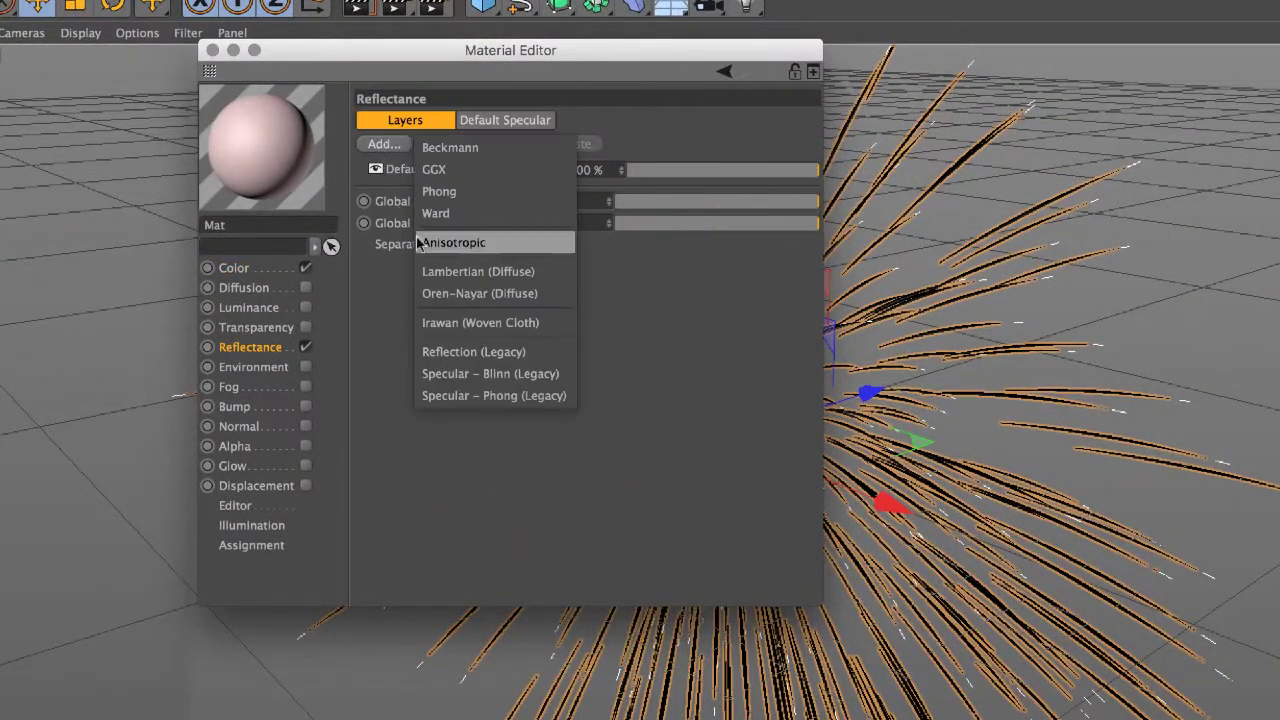
pyautogui.click(462, 349)
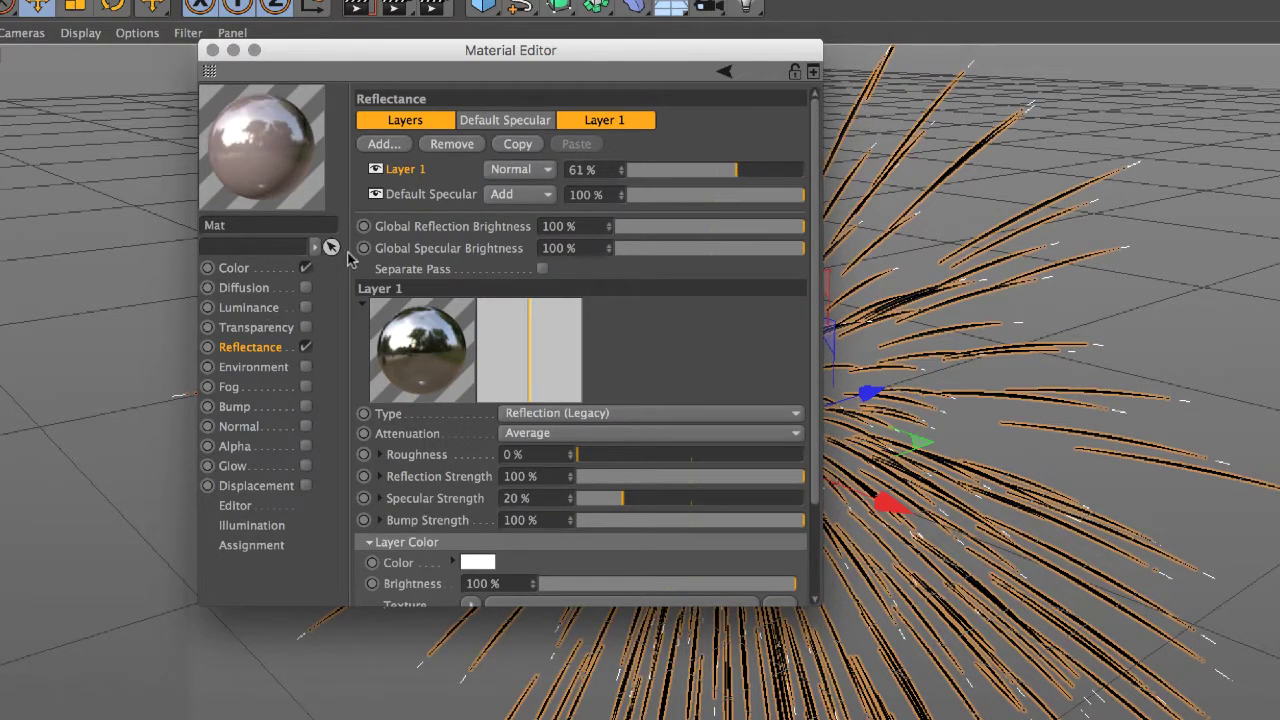
# - Color the material red, apply it to the Sweep and render the red trails
pyautogui.click(232, 268)
pyautogui.moveTo(769, 165)
pyautogui.mouseDown()
pyautogui.moveTo(597, 163)
pyautogui.moveTo(576, 150)
pyautogui.mouseUp()
pyautogui.click(212, 50)
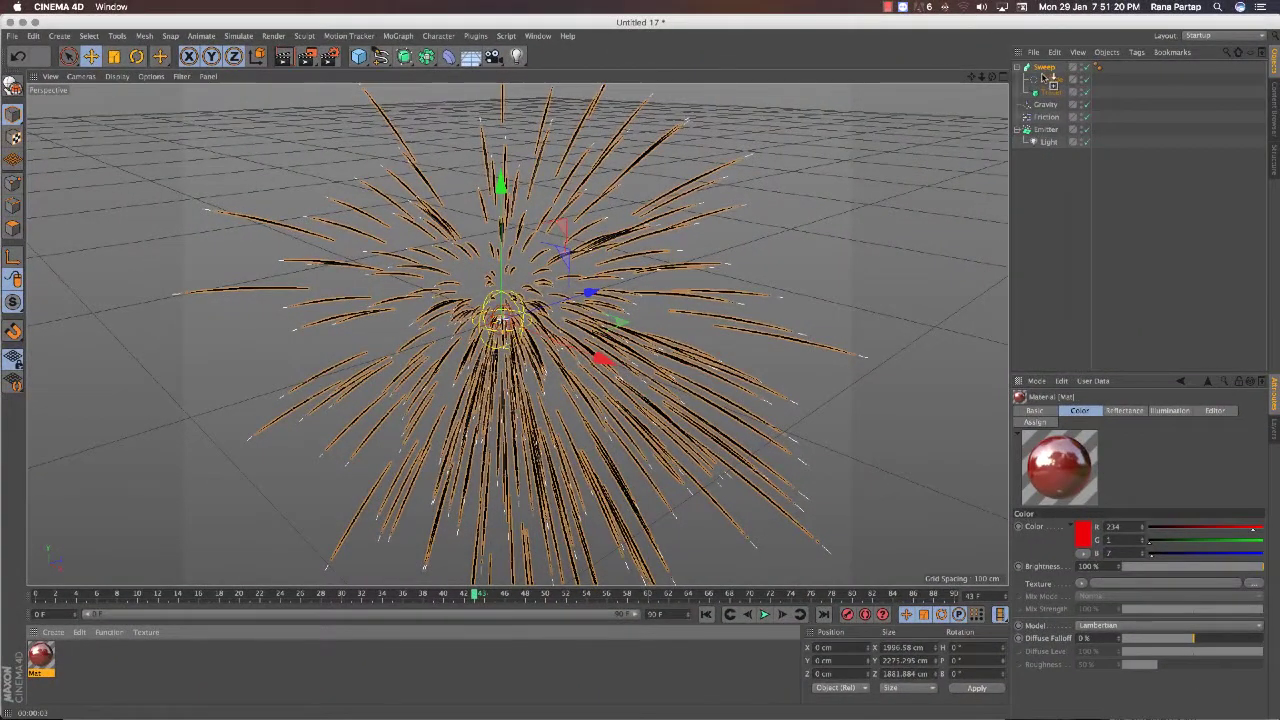
pyautogui.moveTo(1046, 78); pyautogui.dragTo(1043, 69)
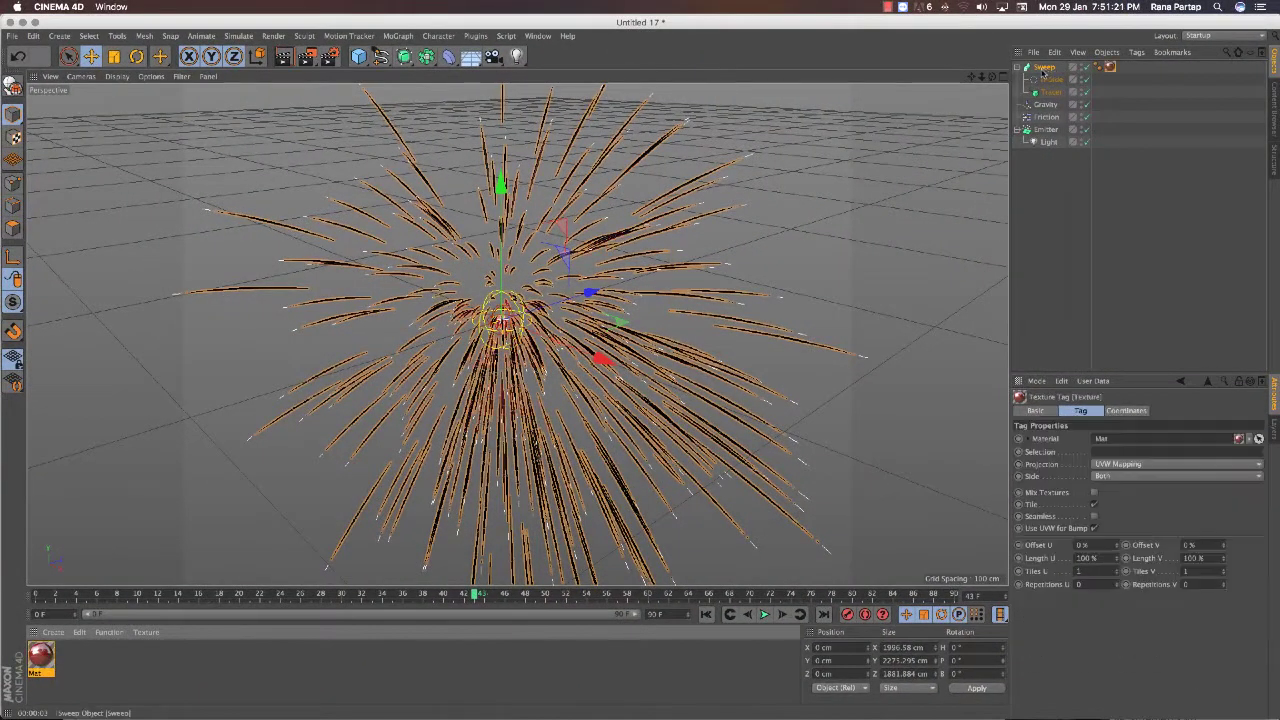
pyautogui.hotkey('ctrl', 'r')
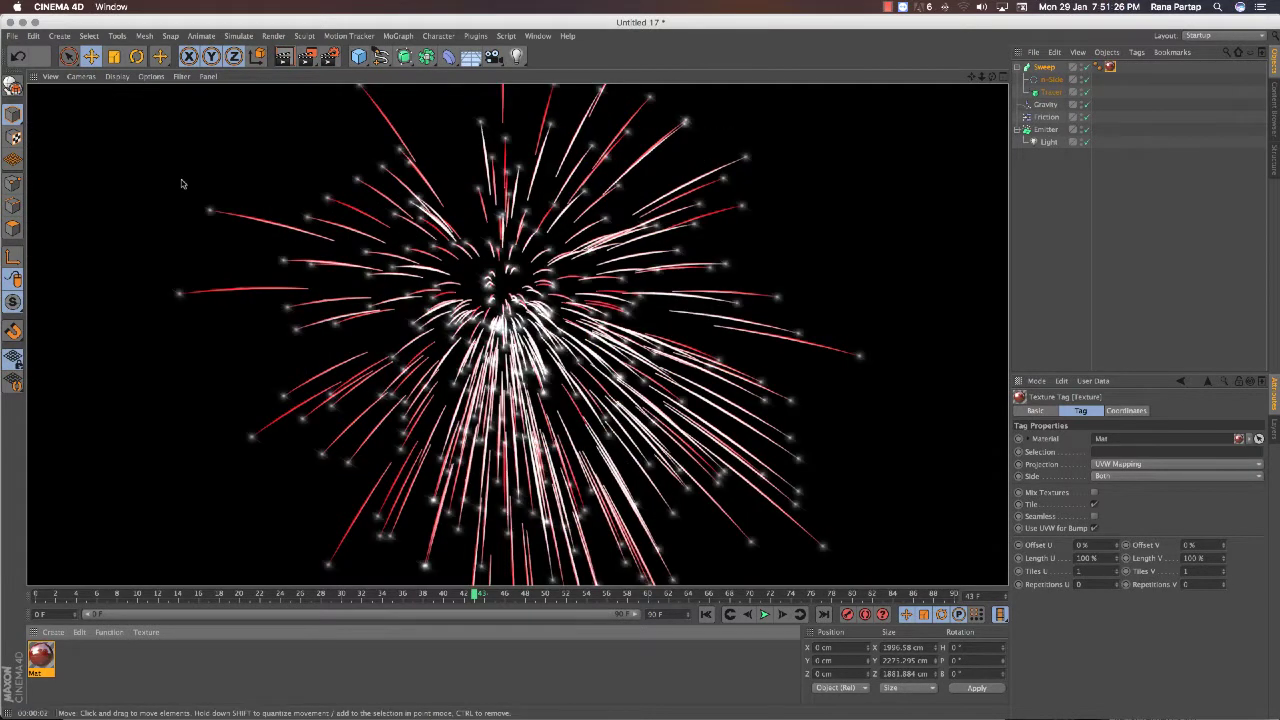
pyautogui.moveTo(1014, 168); pyautogui.dragTo(1055, 64)
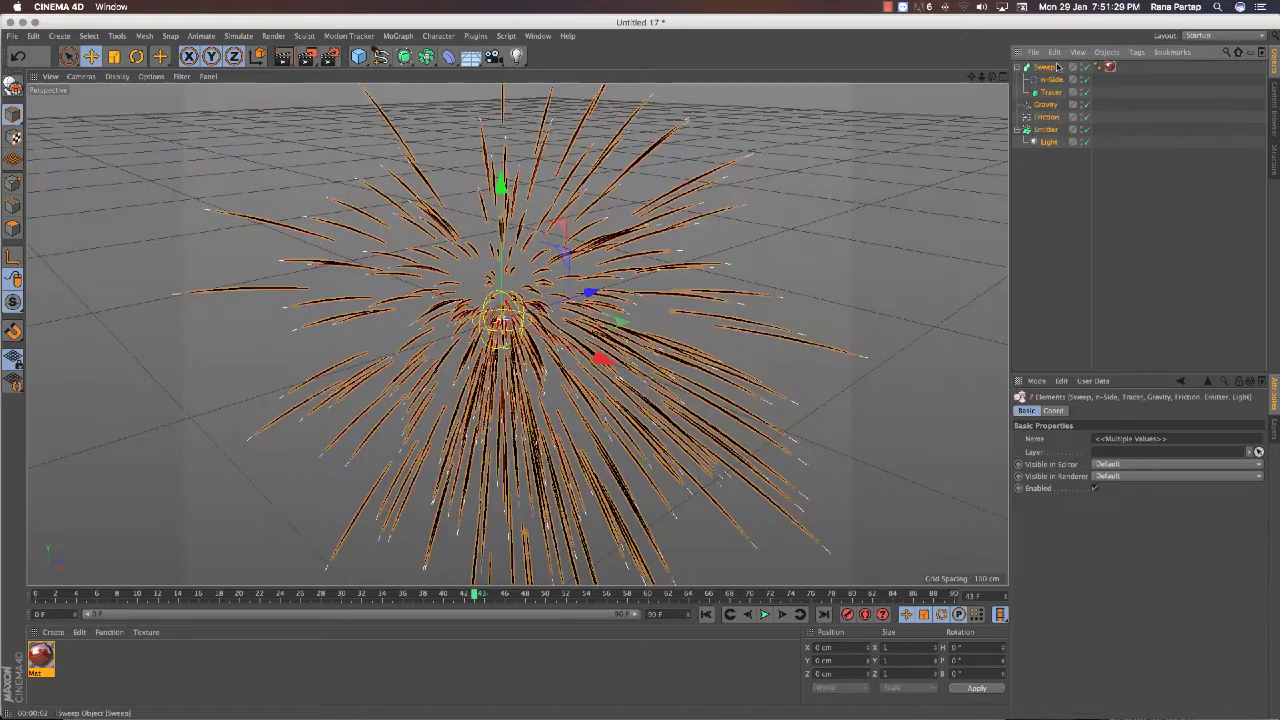
# - Group the firework objects under a null and place copies to the right and left
pyautogui.rightClick(1052, 66)
pyautogui.click(1108, 370)
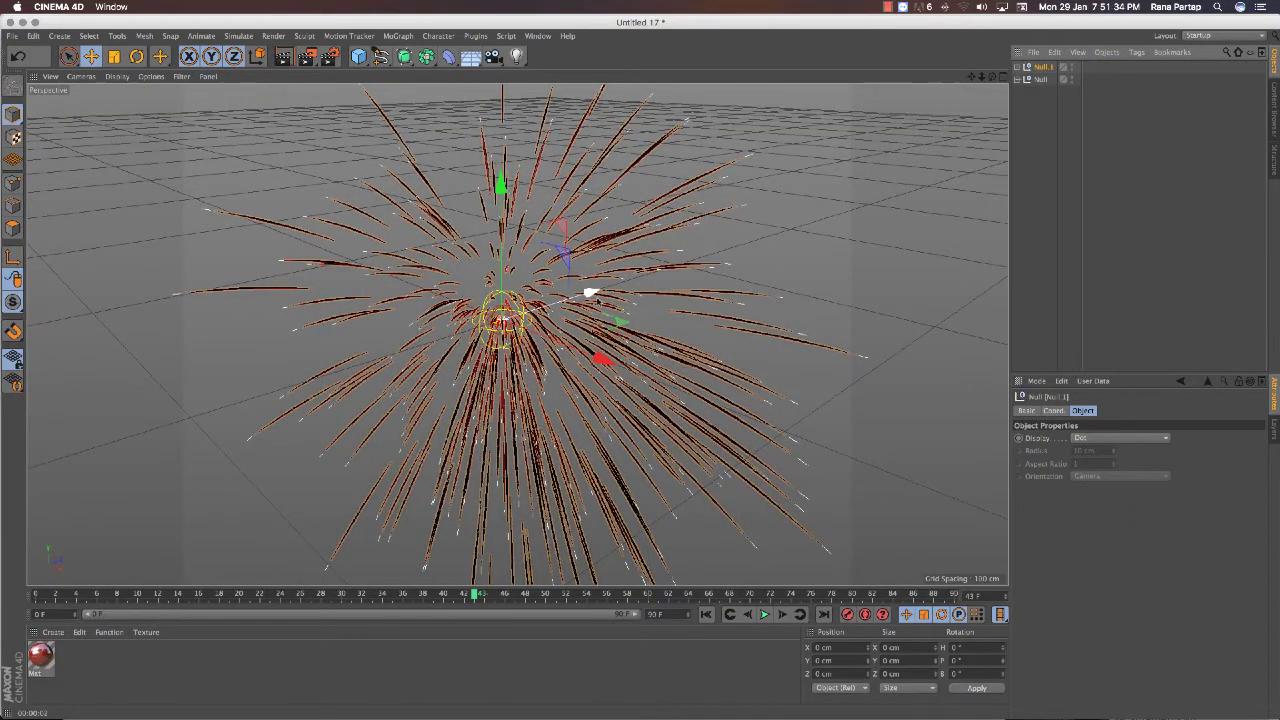
pyautogui.moveTo(591, 292)
pyautogui.keyDown('ctrl'); pyautogui.mouseDown()
pyautogui.moveTo(881, 200)
pyautogui.moveTo(866, 173)
pyautogui.moveTo(812, 222)
pyautogui.mouseUp(); pyautogui.keyUp('ctrl')
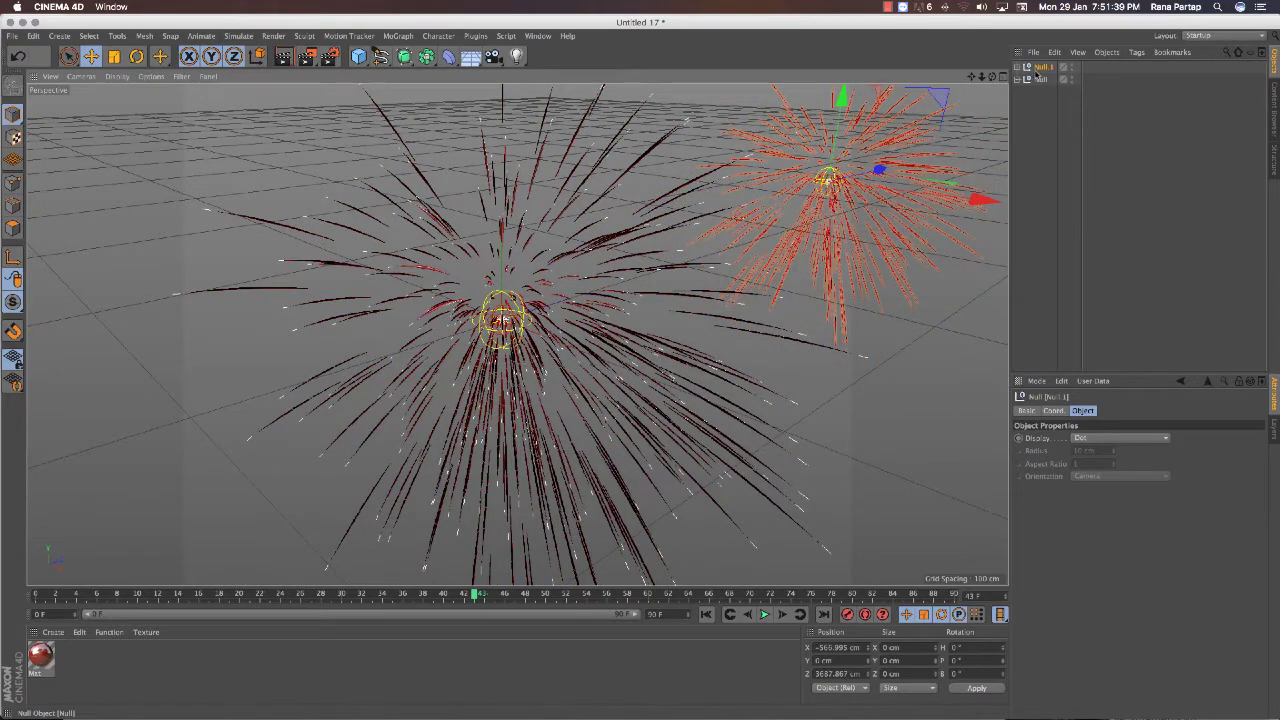
pyautogui.hotkey('ctrl', 'c')
pyautogui.hotkey('ctrl', 'v')
pyautogui.moveTo(971, 194); pyautogui.dragTo(424, 207)
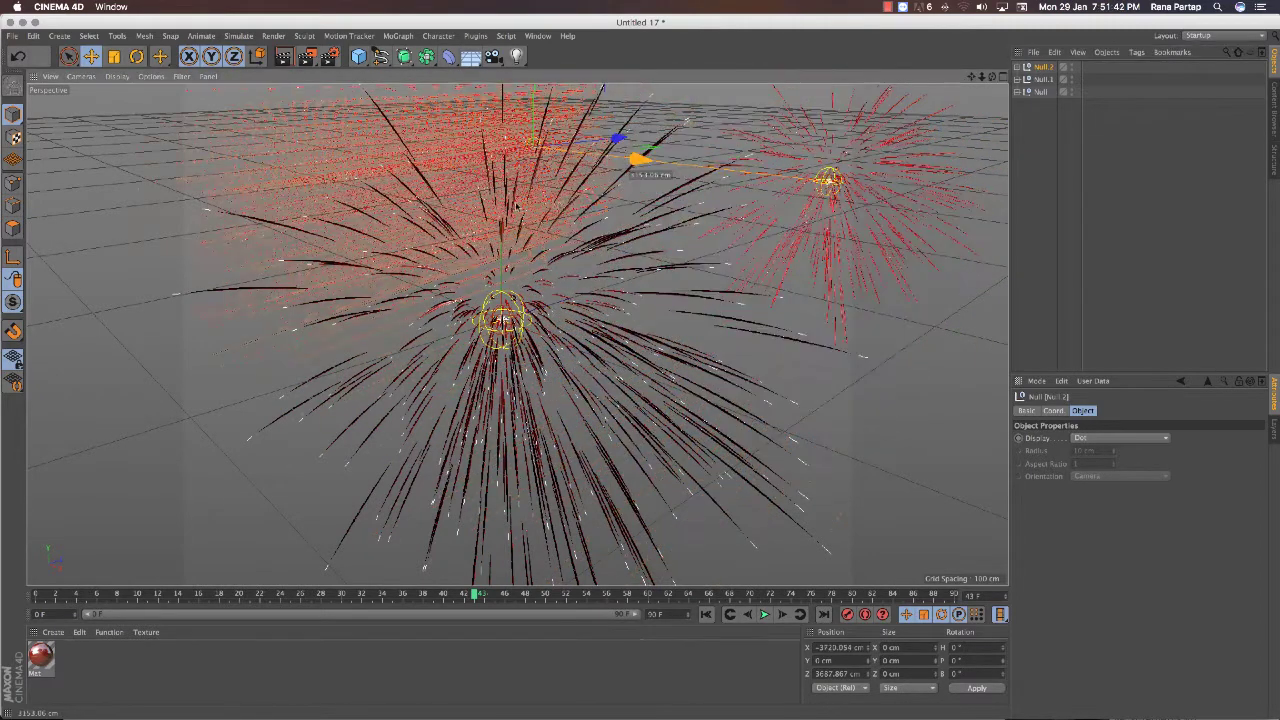
pyautogui.moveTo(457, 119); pyautogui.dragTo(300, 185)
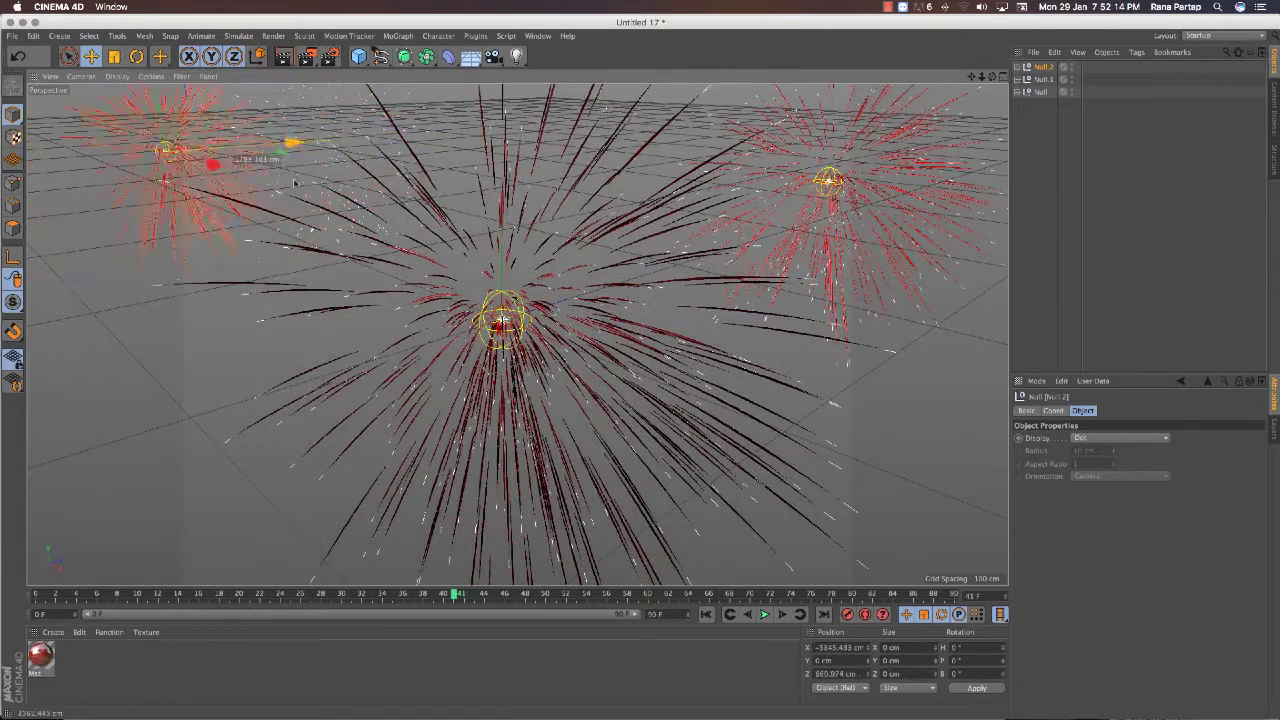
# - Duplicate the red material and recolour the copies green and blue
pyautogui.moveTo(59, 652); pyautogui.dragTo(58, 662)
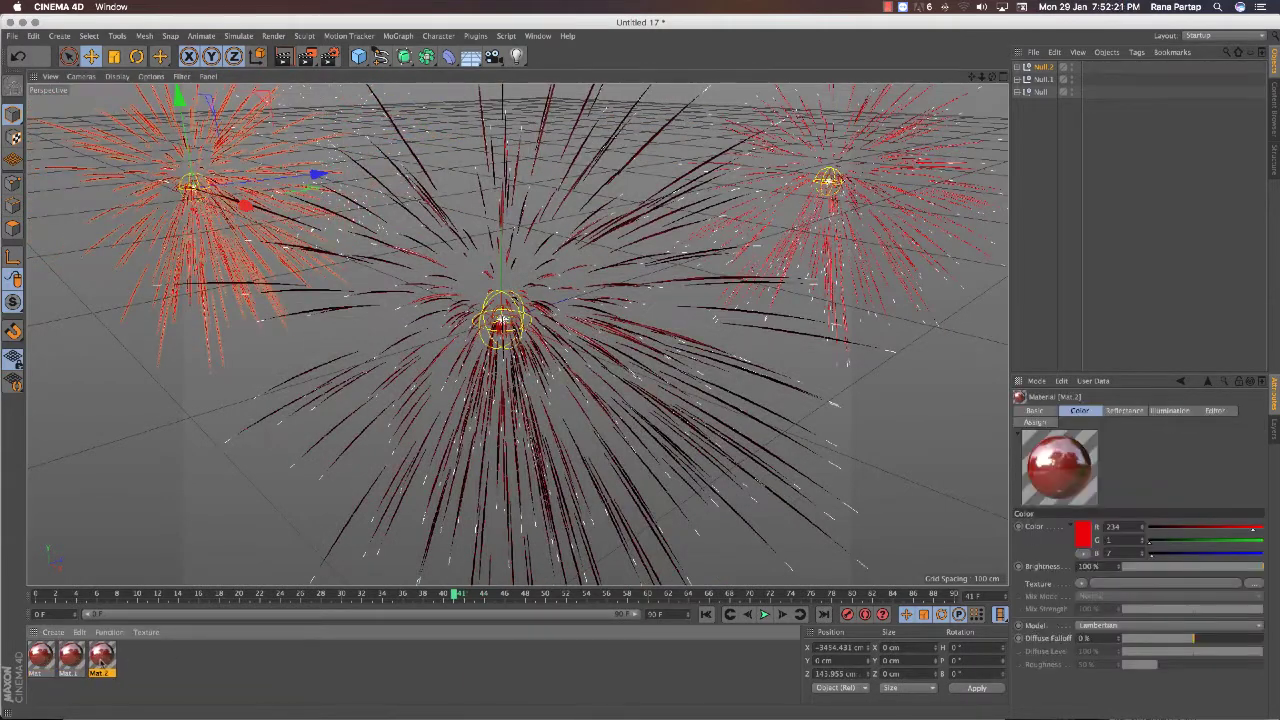
pyautogui.moveTo(1150, 540); pyautogui.dragTo(1266, 539)
pyautogui.click(40, 655)
pyautogui.moveTo(1150, 553)
pyautogui.mouseDown()
pyautogui.moveTo(1250, 553)
pyautogui.moveTo(1150, 527)
pyautogui.mouseUp()
# - Expand the three null groups, apply the green material to the left burst, and preview the render
pyautogui.click(1016, 67)
pyautogui.click(1016, 167)
pyautogui.click(1016, 267)
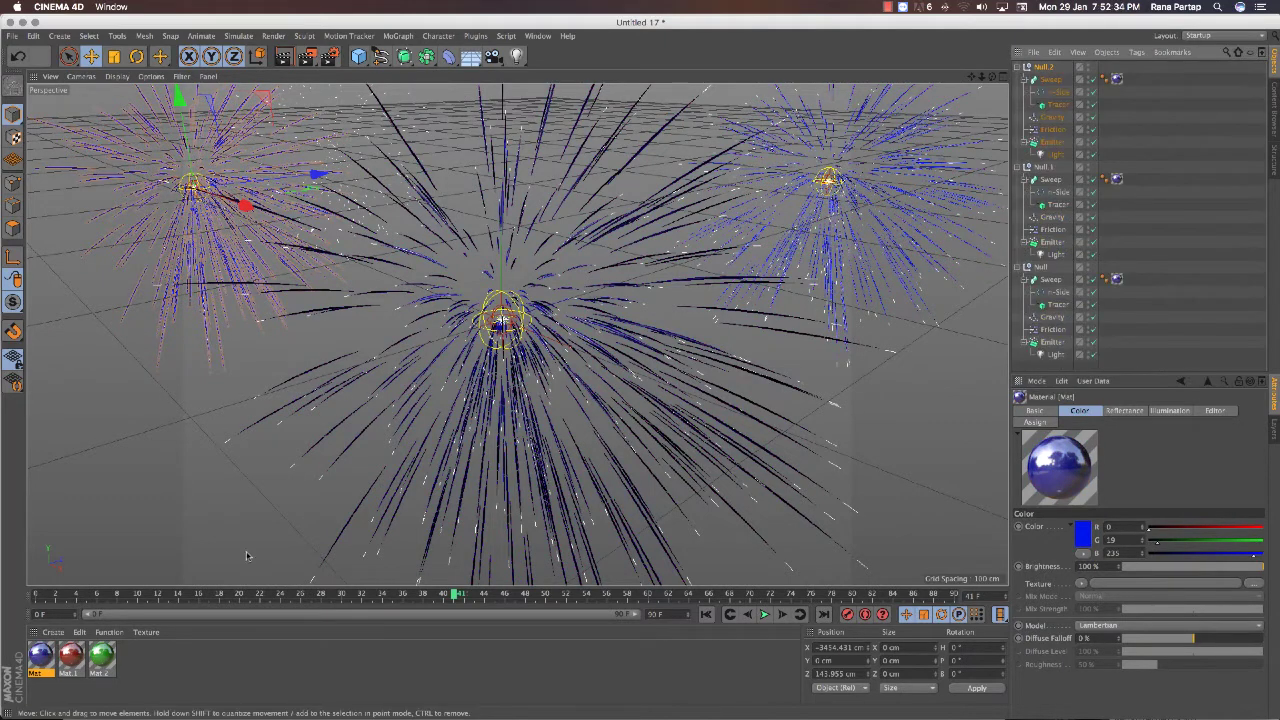
pyautogui.moveTo(101, 655); pyautogui.dragTo(1050, 79)
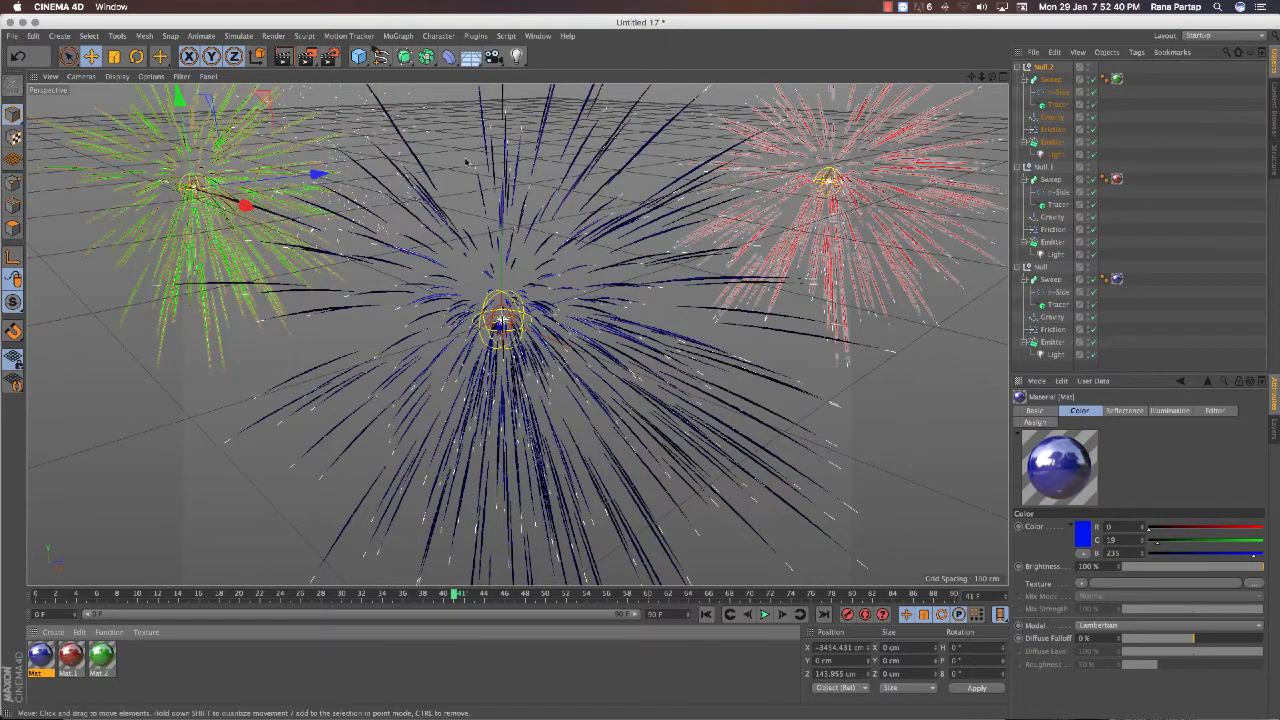
pyautogui.hotkey('alt', 'r')
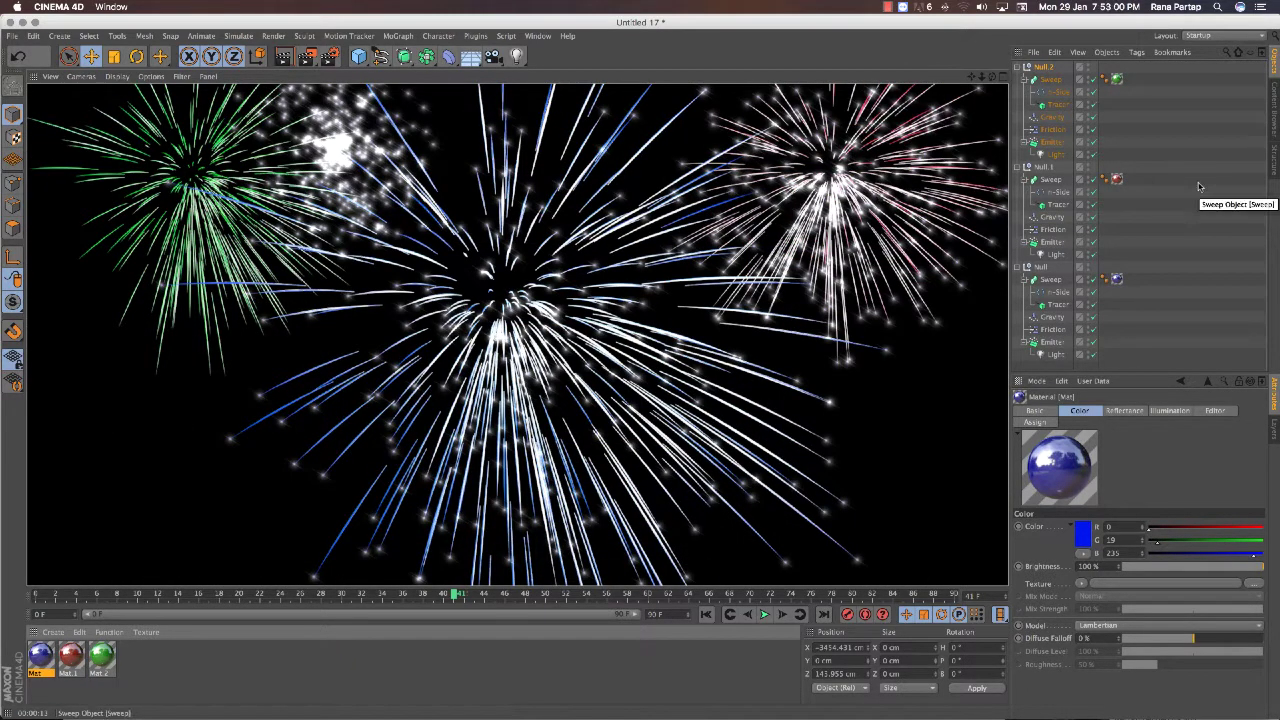
# - Play the animation, stop near frame 41, and render the three coloured bursts
pyautogui.click(764, 614)
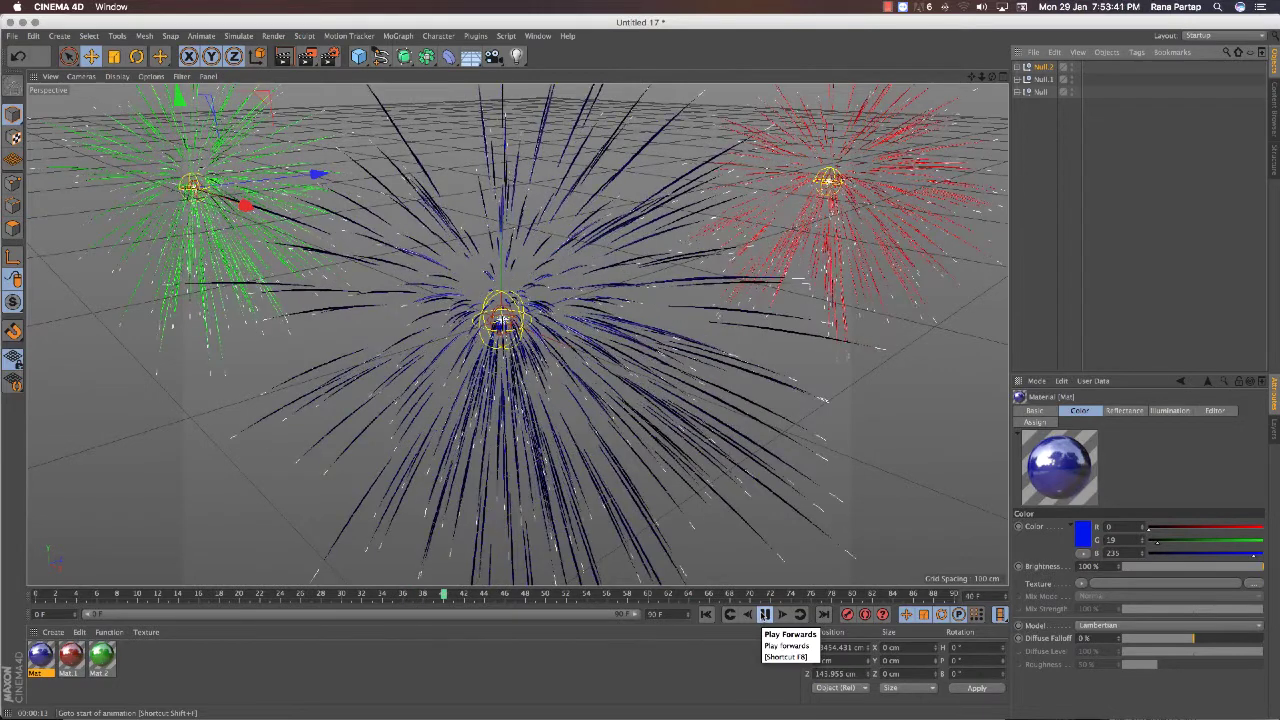
pyautogui.click(764, 614)
pyautogui.hotkey('ctrl', 'r')
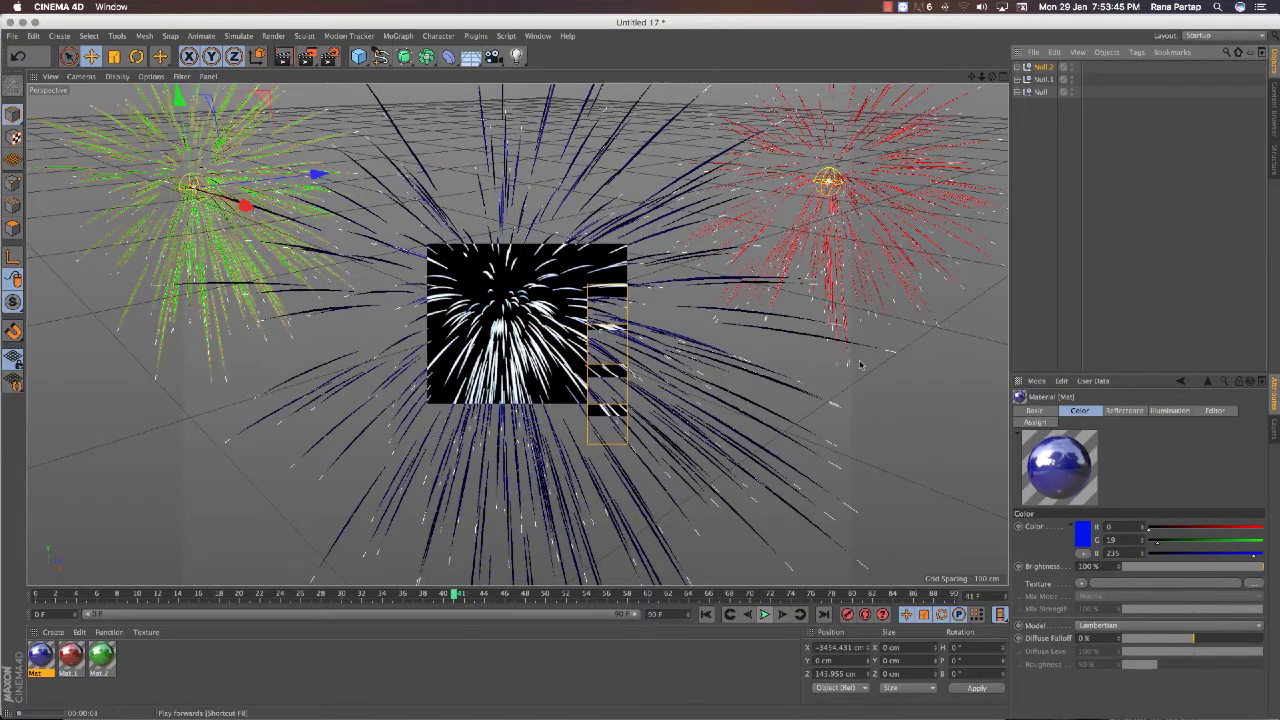